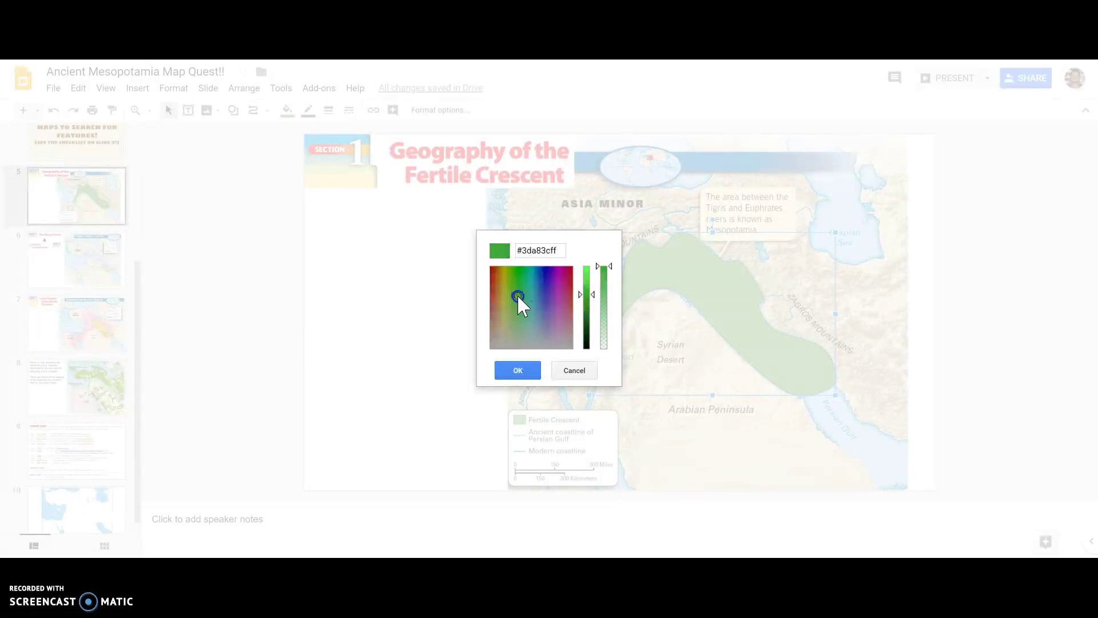
Step: Fill the Fertile Crescent shape on slide 5 with a semi-transparent custom green, #4ccf4a7c
left_click_drag(595, 294, 598, 282)
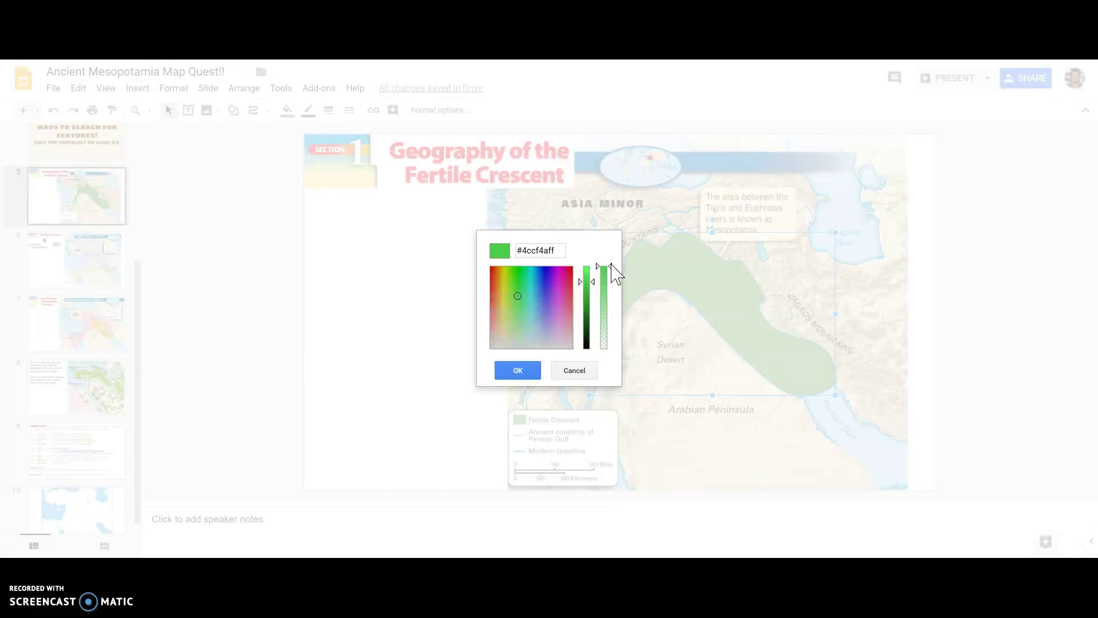
left_click(592, 283)
left_click(516, 372)
left_click(512, 370)
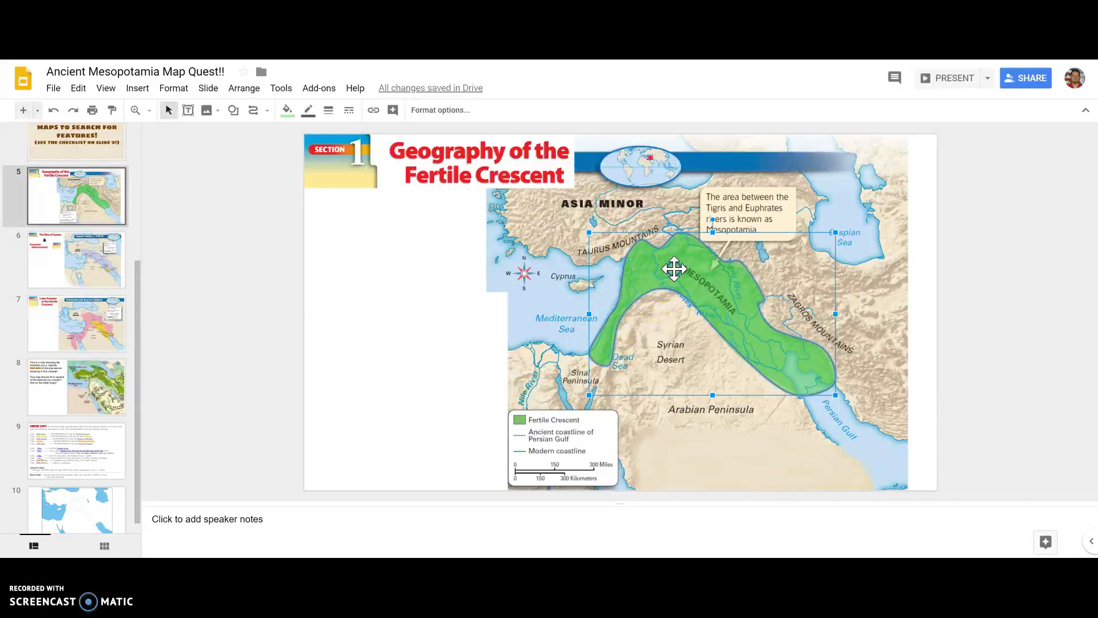
Step: Color the outline of the Fertile Crescent shape with the custom green so it matches the fill
left_click(308, 110)
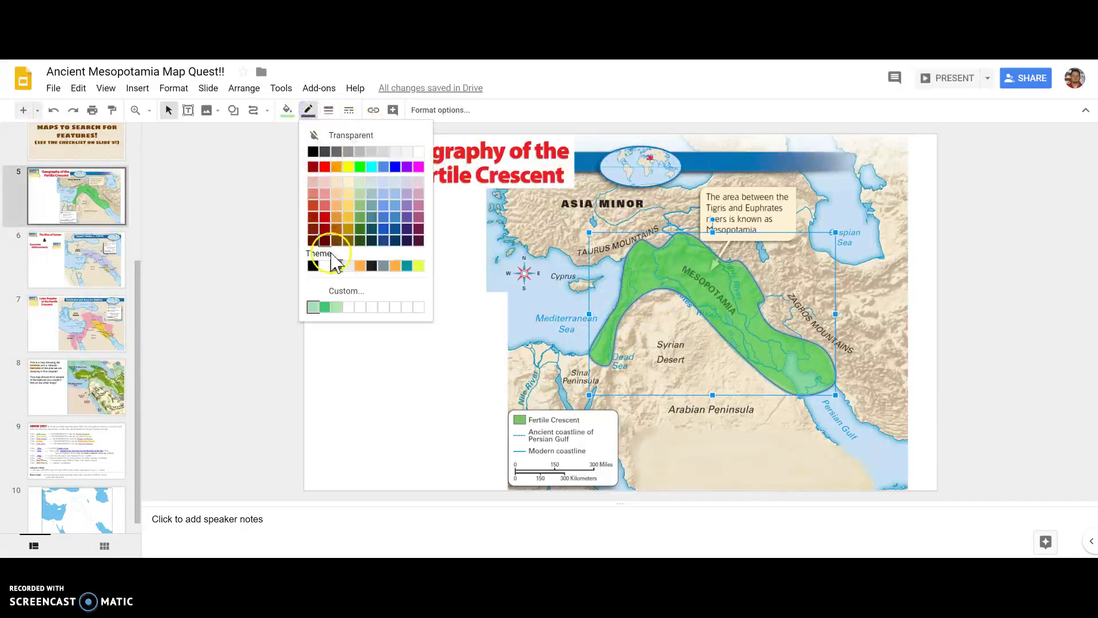
left_click(338, 307)
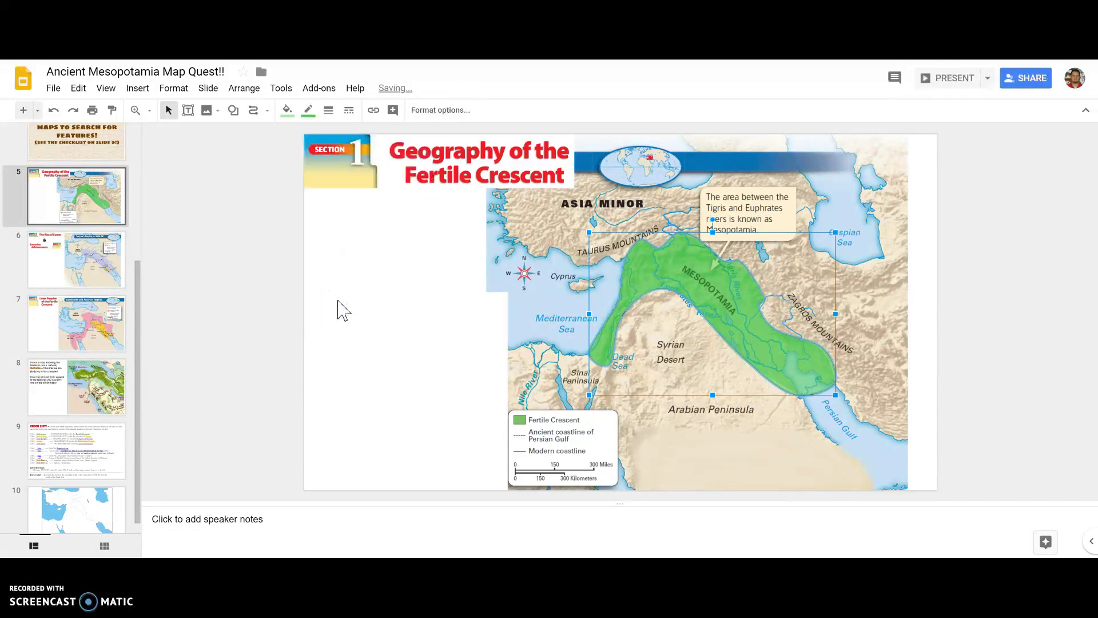
left_click(463, 303)
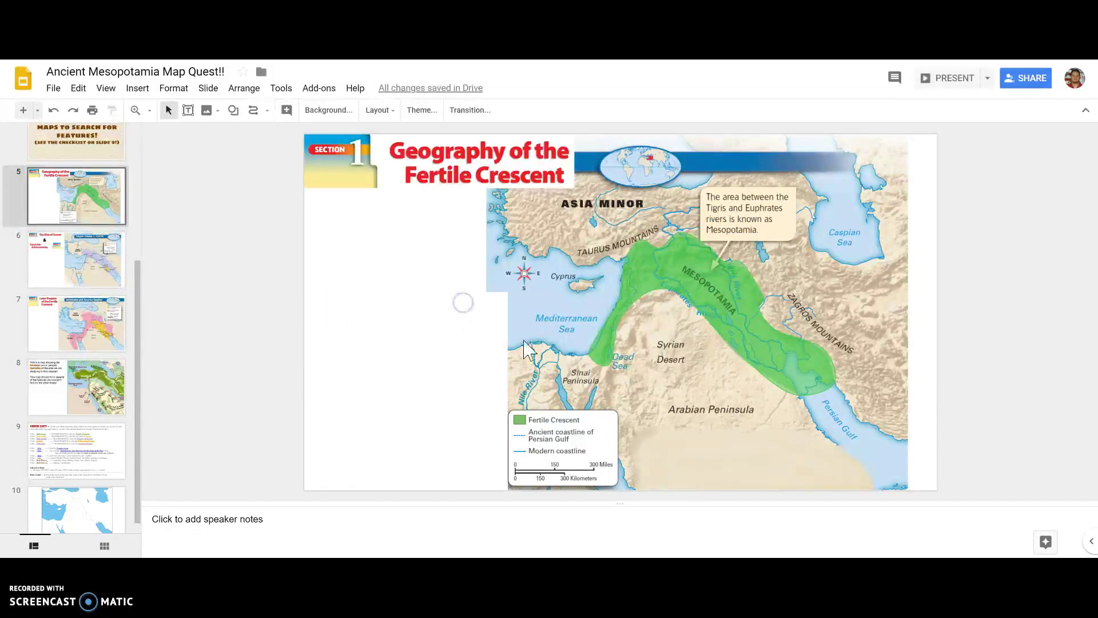
Step: Cut the green Fertile Crescent shape from slide 5 and paste it onto the blank map on slide 10
left_click(709, 295)
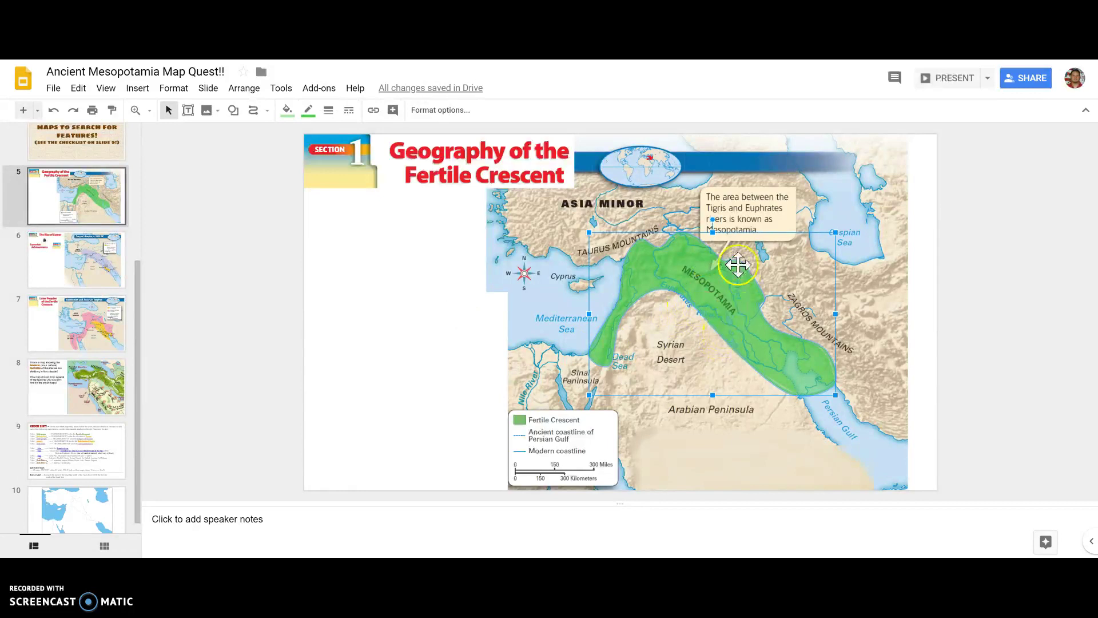
right_click(694, 274)
left_click(719, 282)
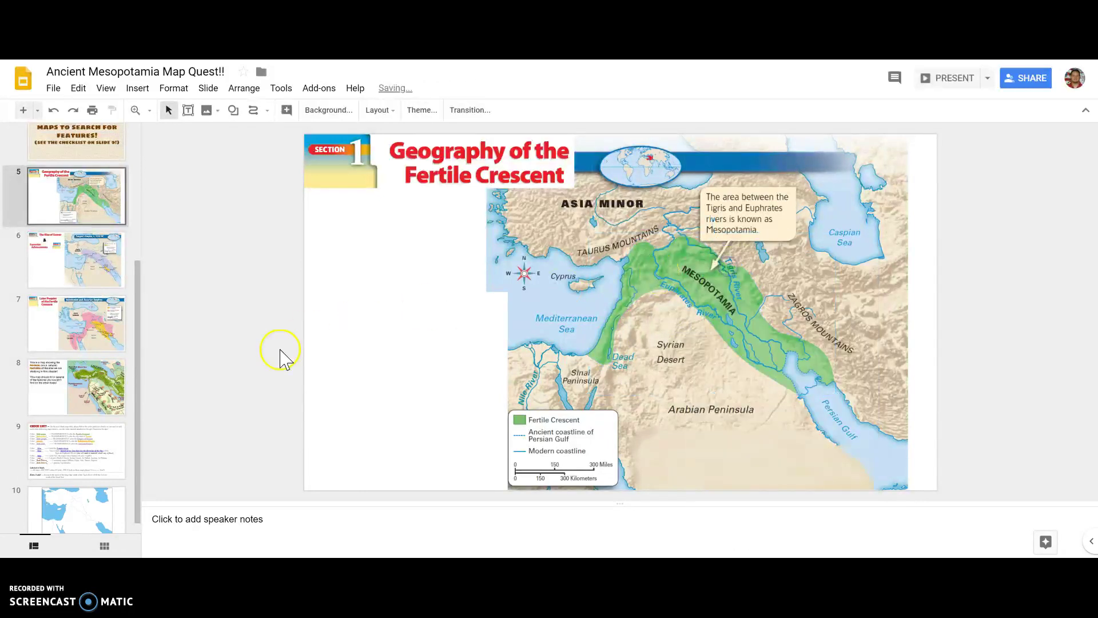
scroll(70, 394, "down", 1)
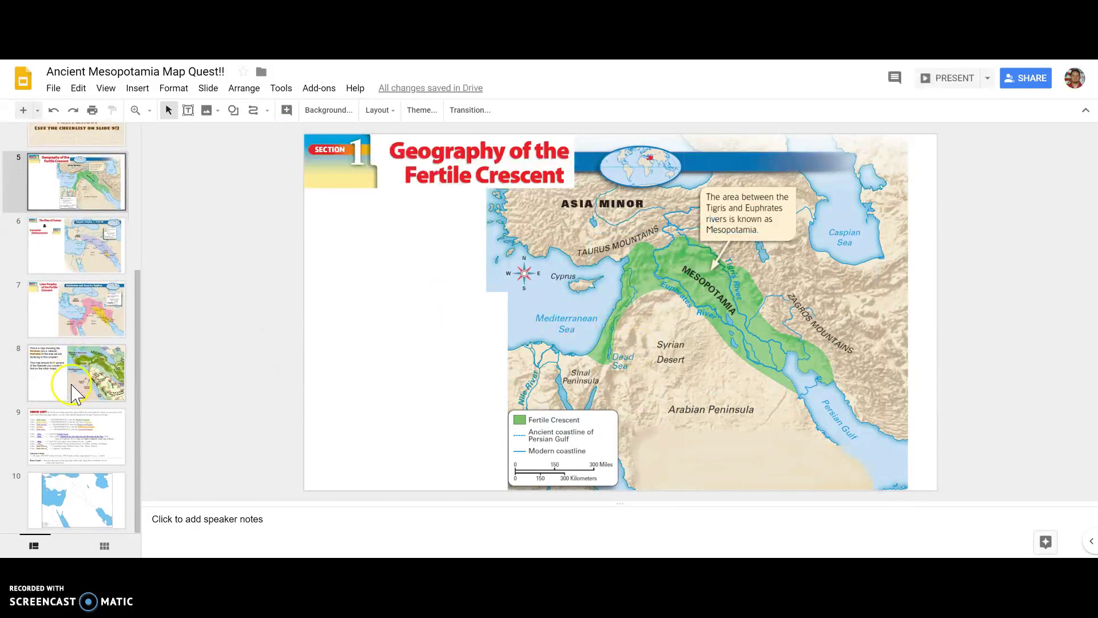
left_click(83, 498)
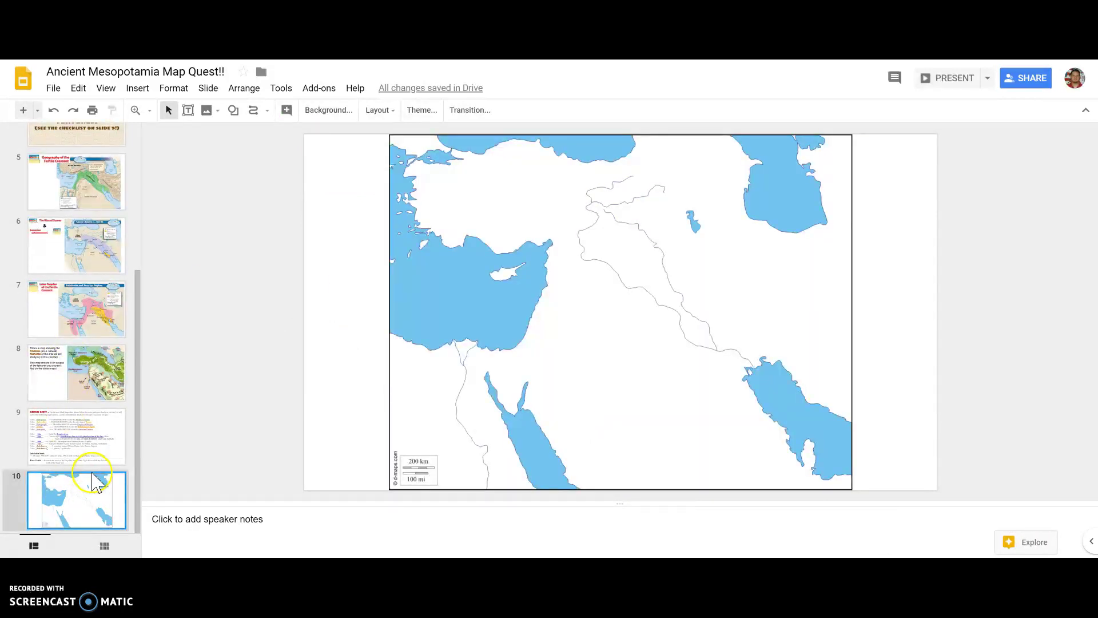
right_click(599, 316)
left_click(338, 250)
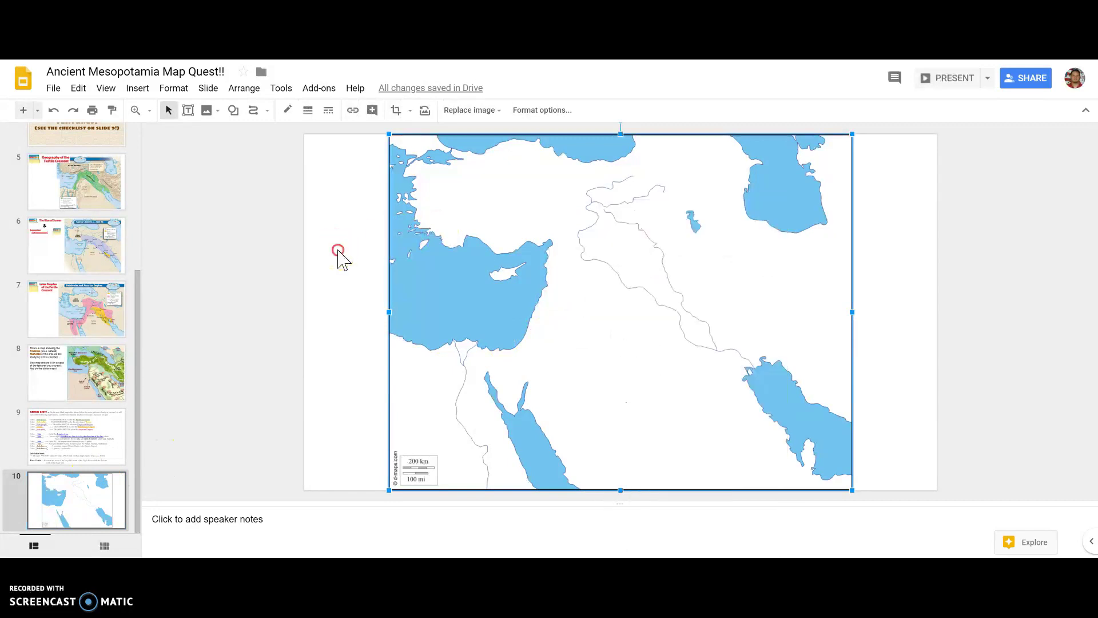
right_click(338, 252)
left_click(76, 88)
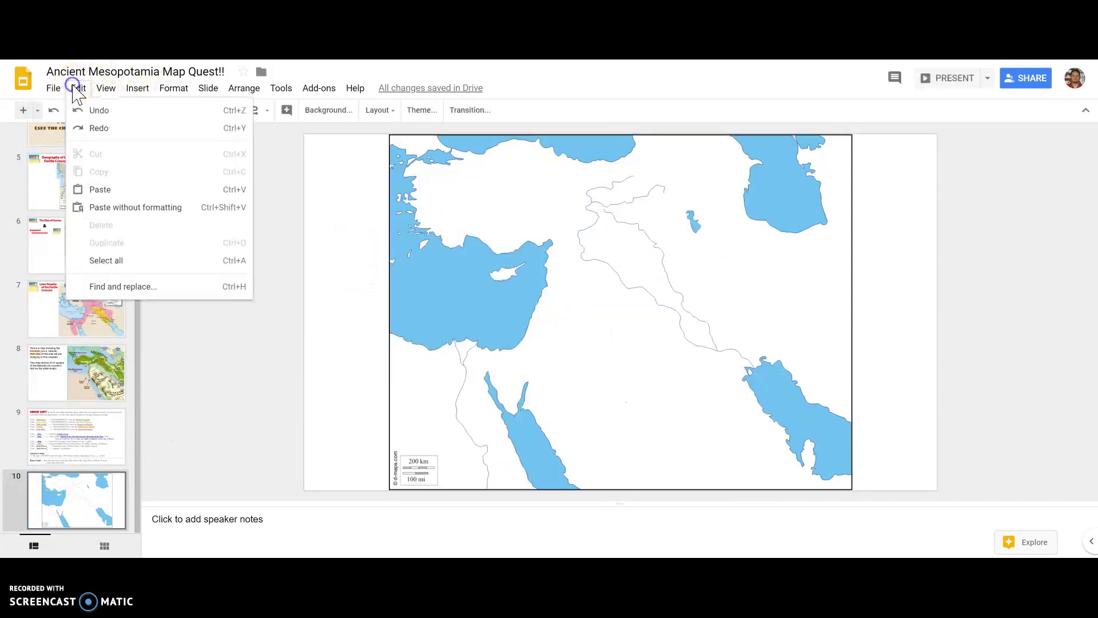
left_click(106, 192)
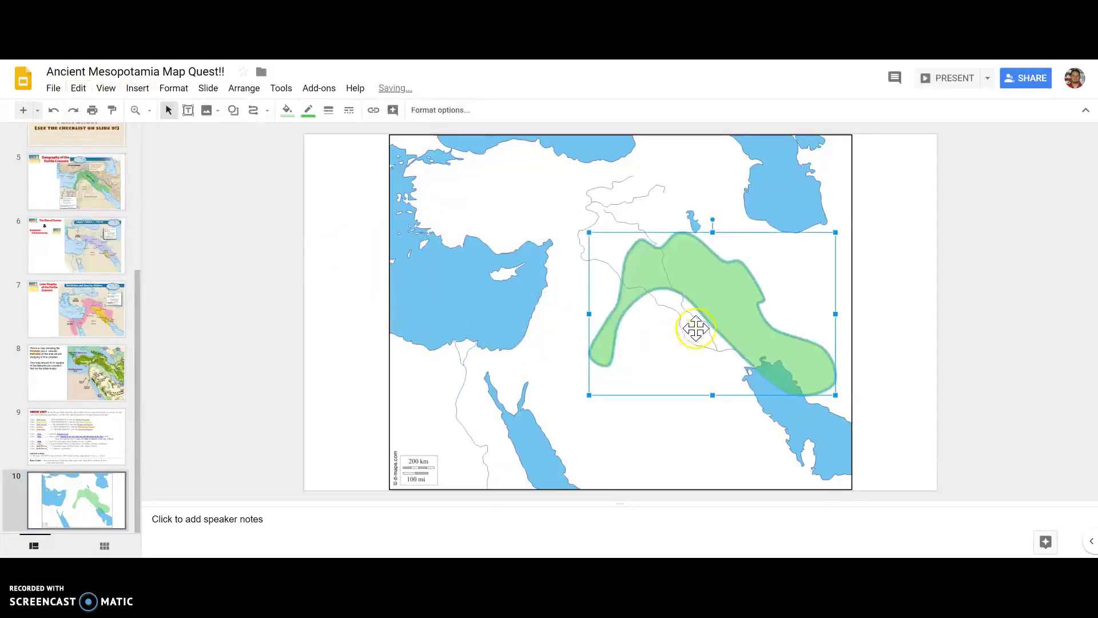
Step: Move the pasted green shape so it spans from the eastern Mediterranean coast to the head of the Persian Gulf
left_click_drag(729, 292, 662, 274)
left_click(589, 273)
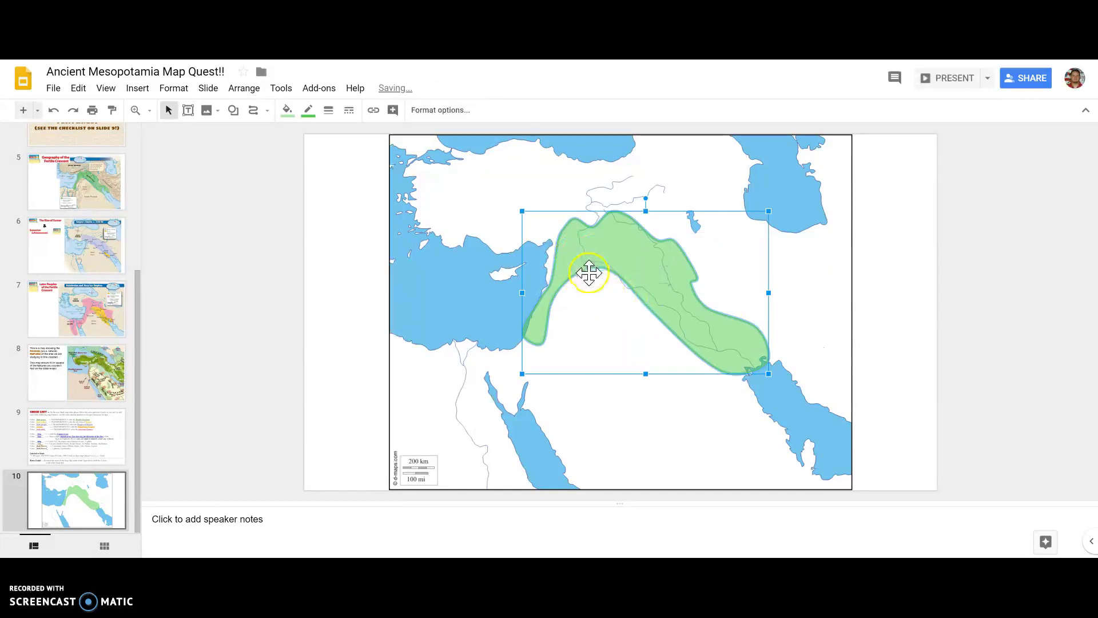
left_click_drag(600, 252, 599, 252)
Step: Adjust the green shape's outline points along the Mediterranean coast so its western edge follows the shoreline
double_click(579, 260)
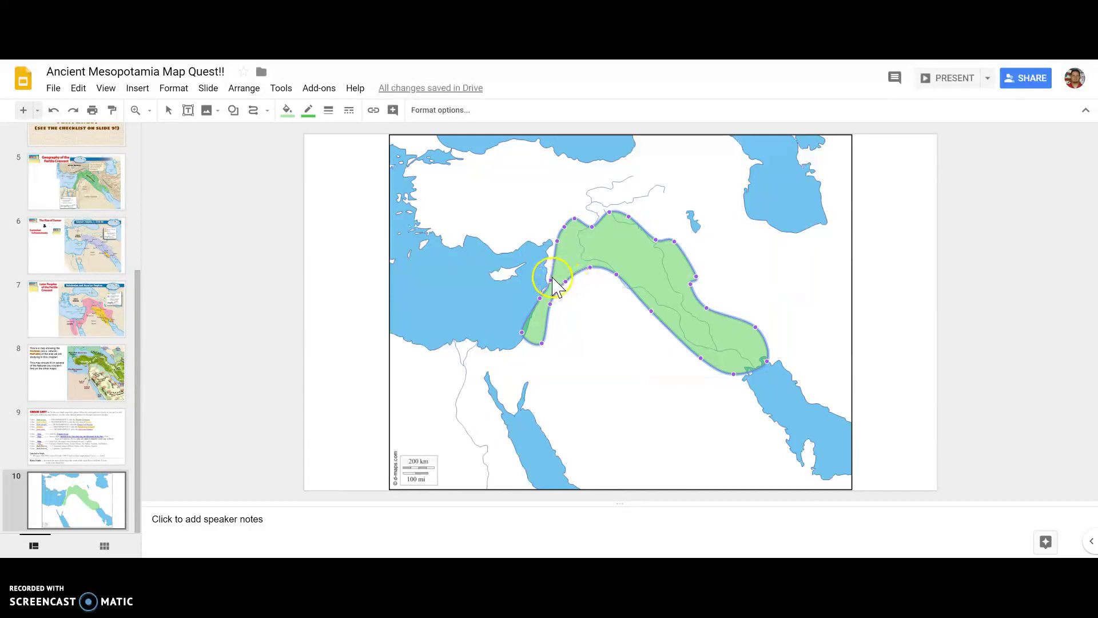
left_click_drag(549, 277, 549, 276)
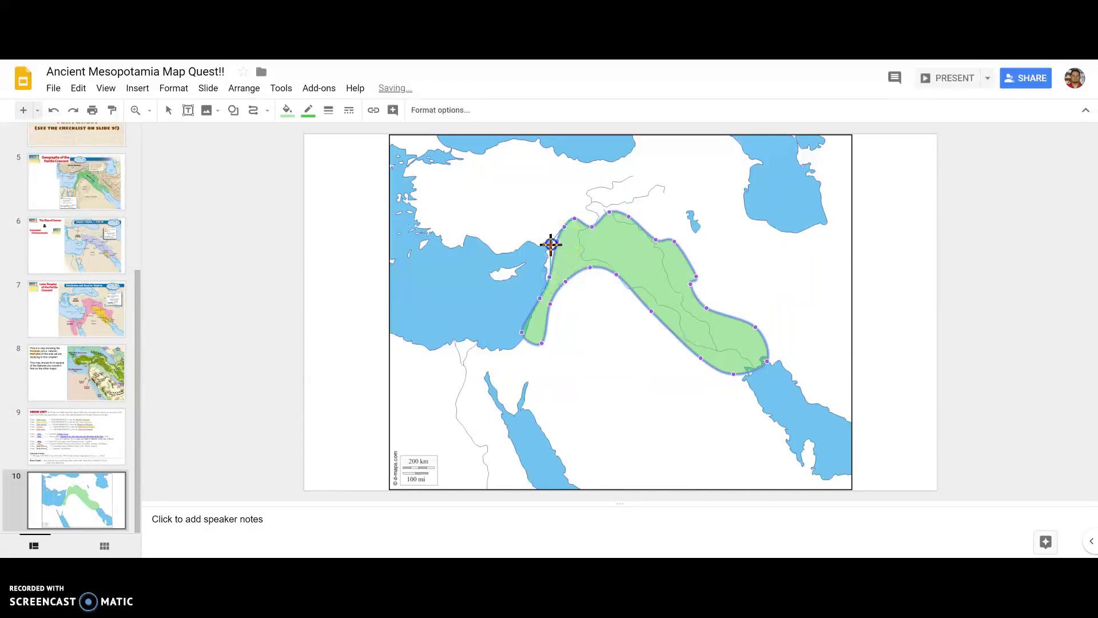
left_click(546, 258)
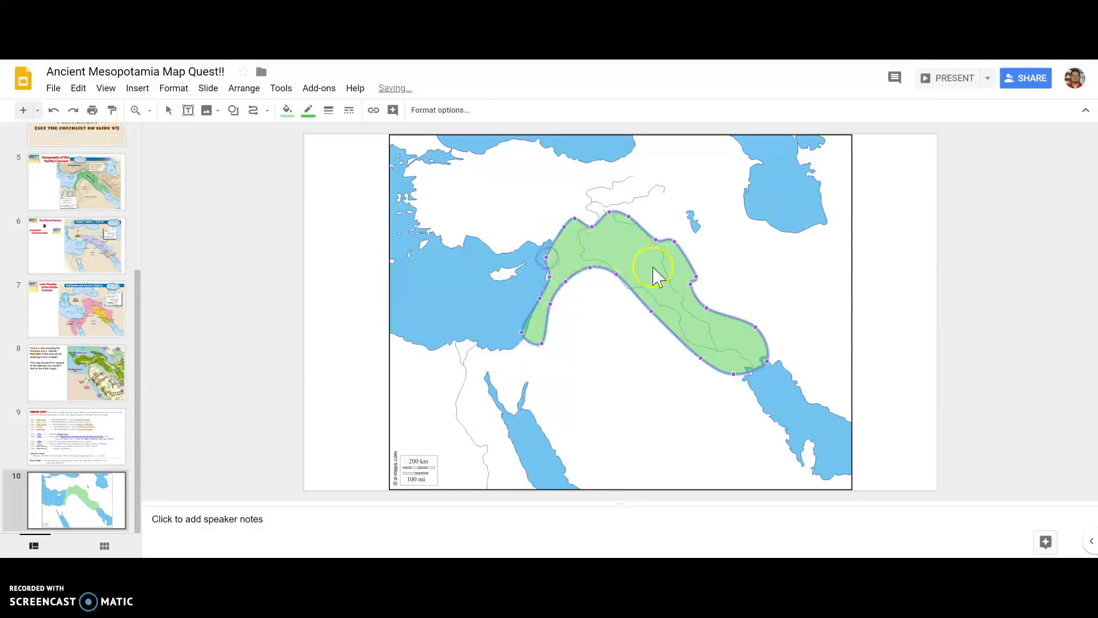
left_click_drag(520, 333, 526, 334)
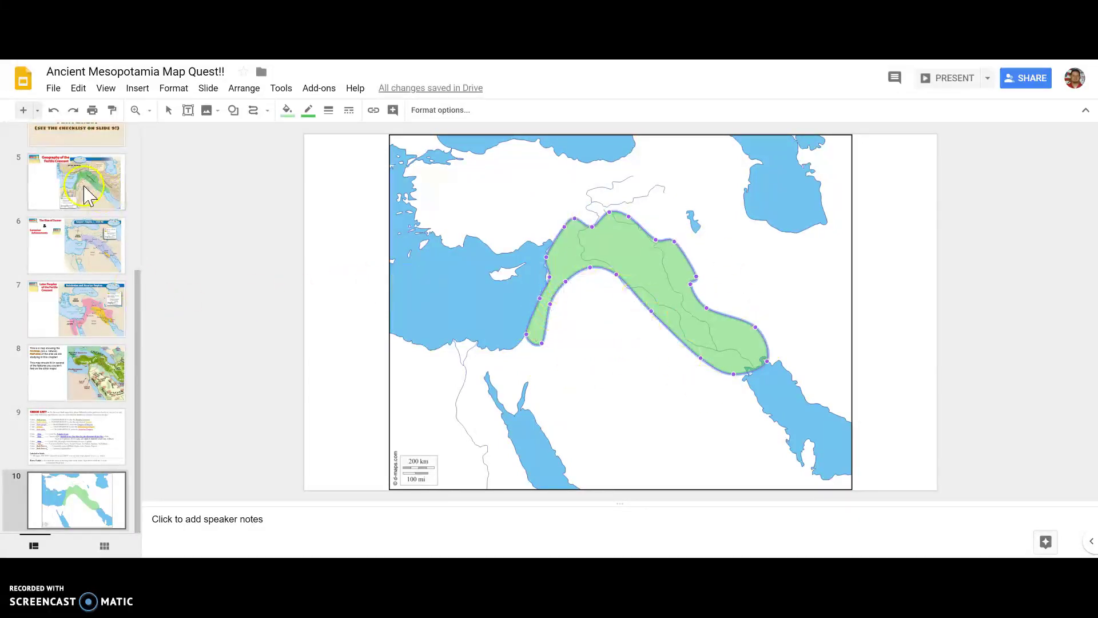
Step: Try recoloring the slide 10 shape with a semi-transparent purple fill and matching outline, following the Empire of Sargon color on slide 6
left_click(73, 252)
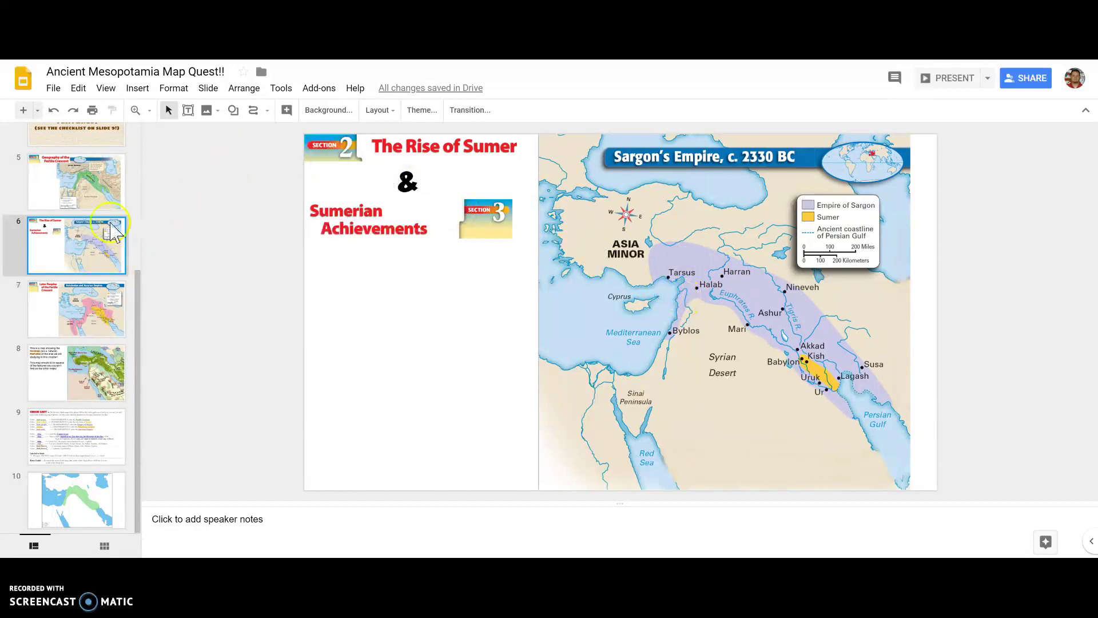
left_click(57, 480)
left_click(610, 257)
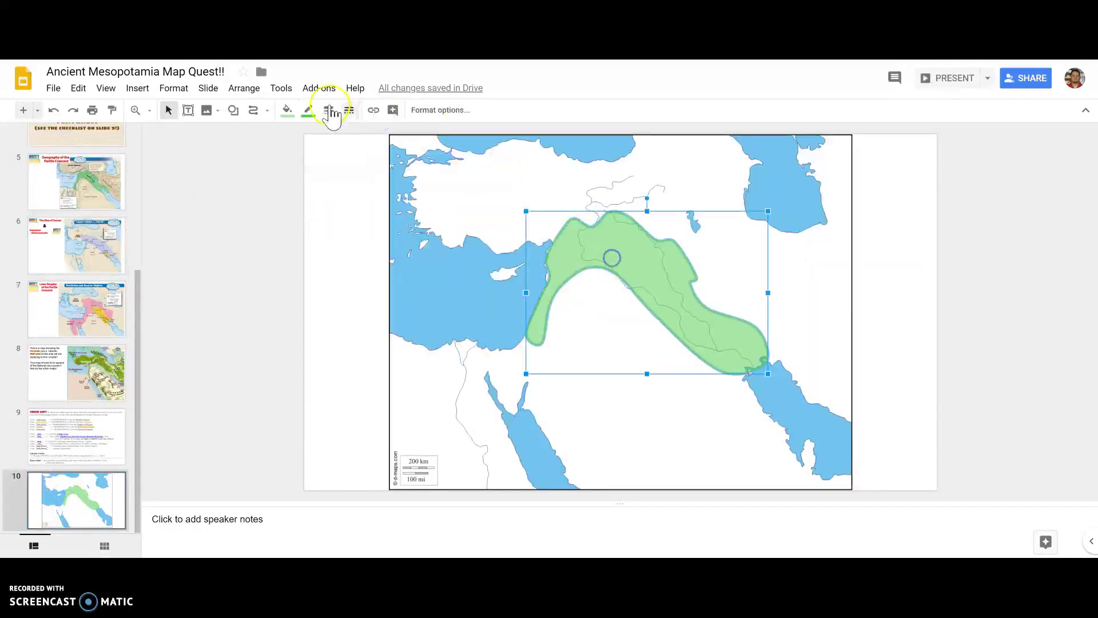
left_click(311, 113)
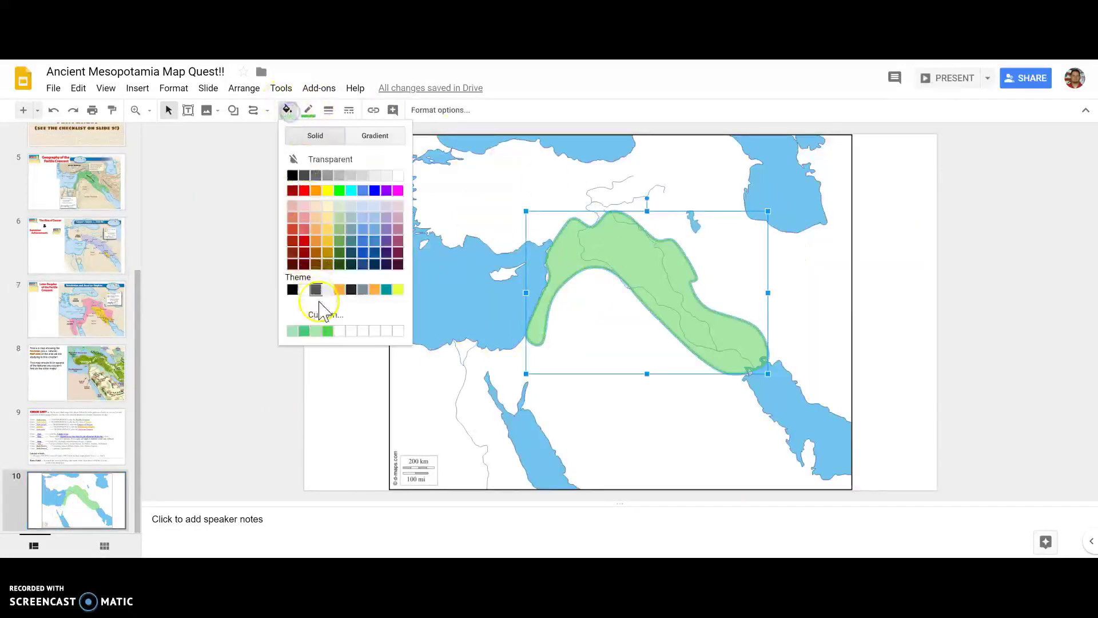
left_click(338, 330)
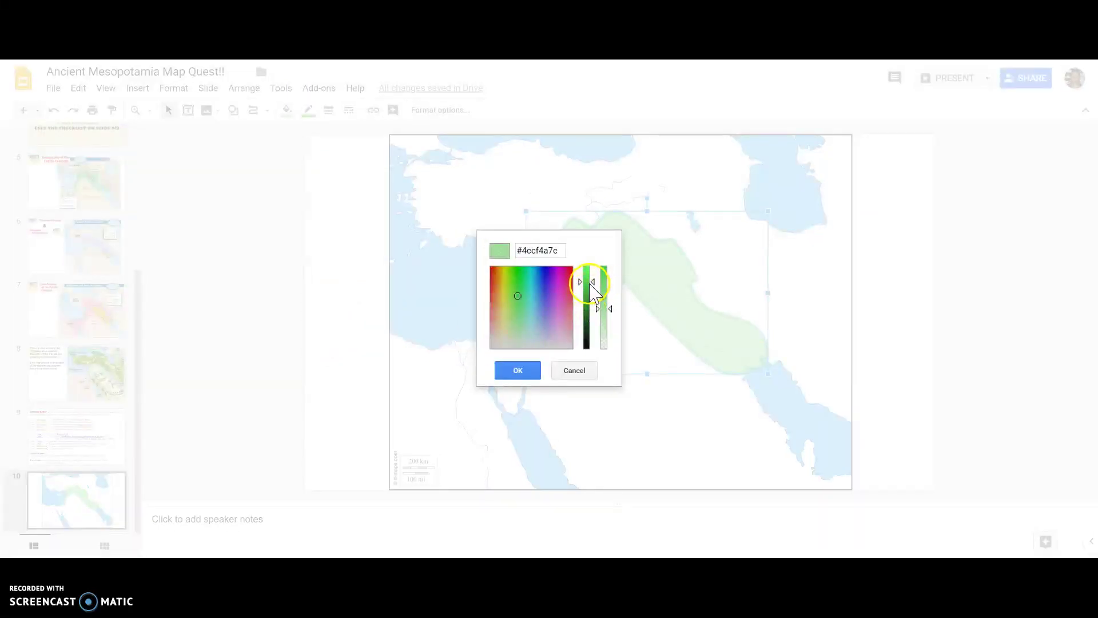
left_click(551, 295)
left_click(610, 309)
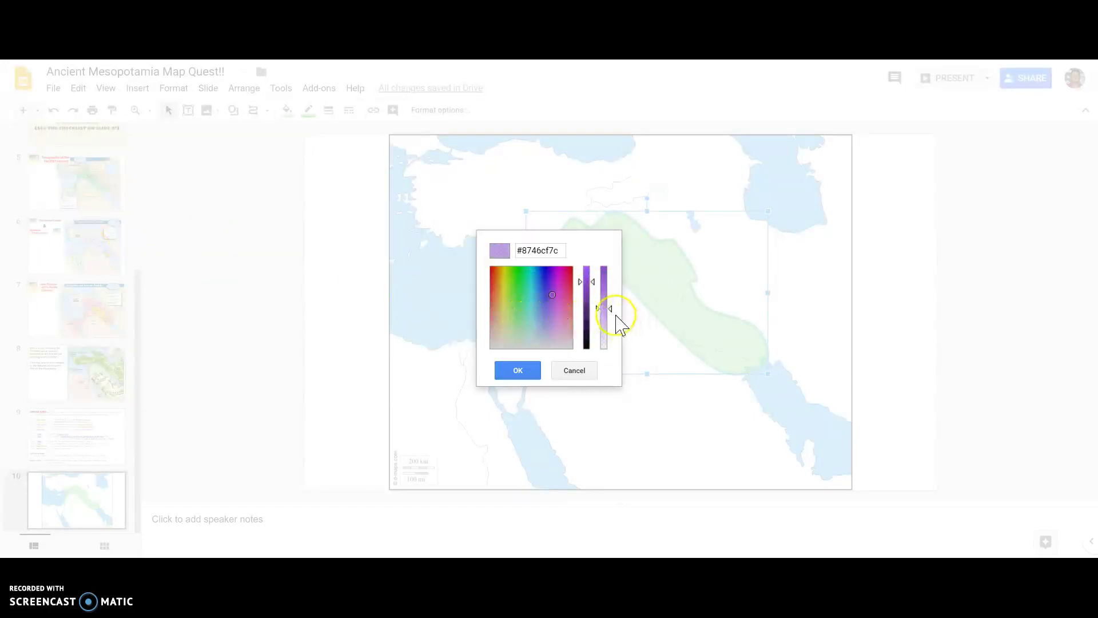
mouse_move(613, 309)
left_mouse_down()
mouse_move(615, 287)
mouse_move(613, 311)
left_mouse_up()
left_click(521, 372)
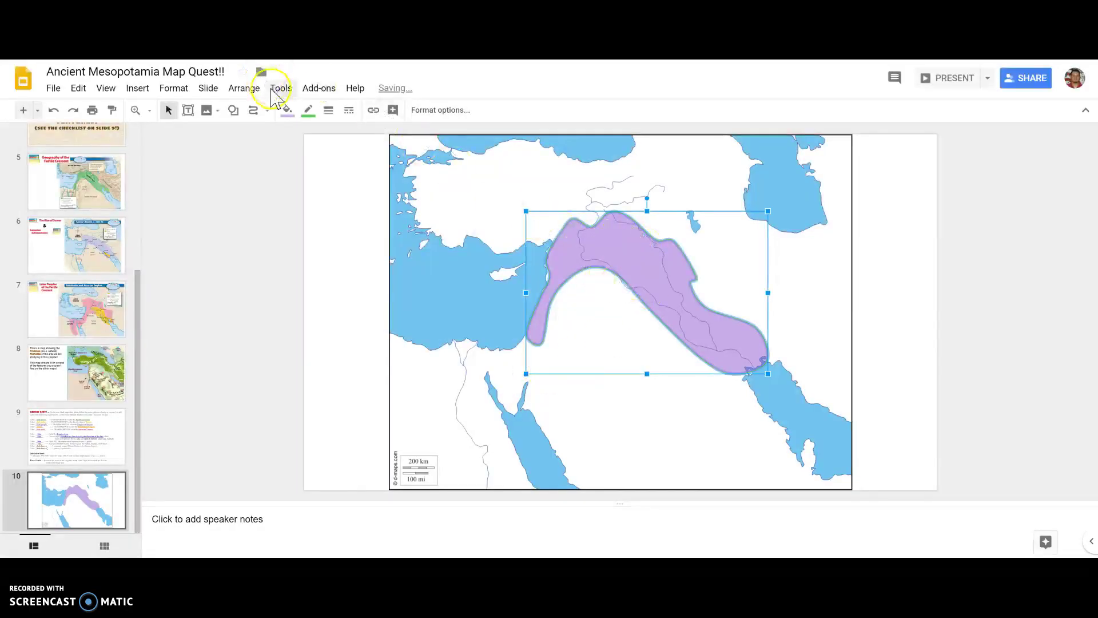
left_click(308, 110)
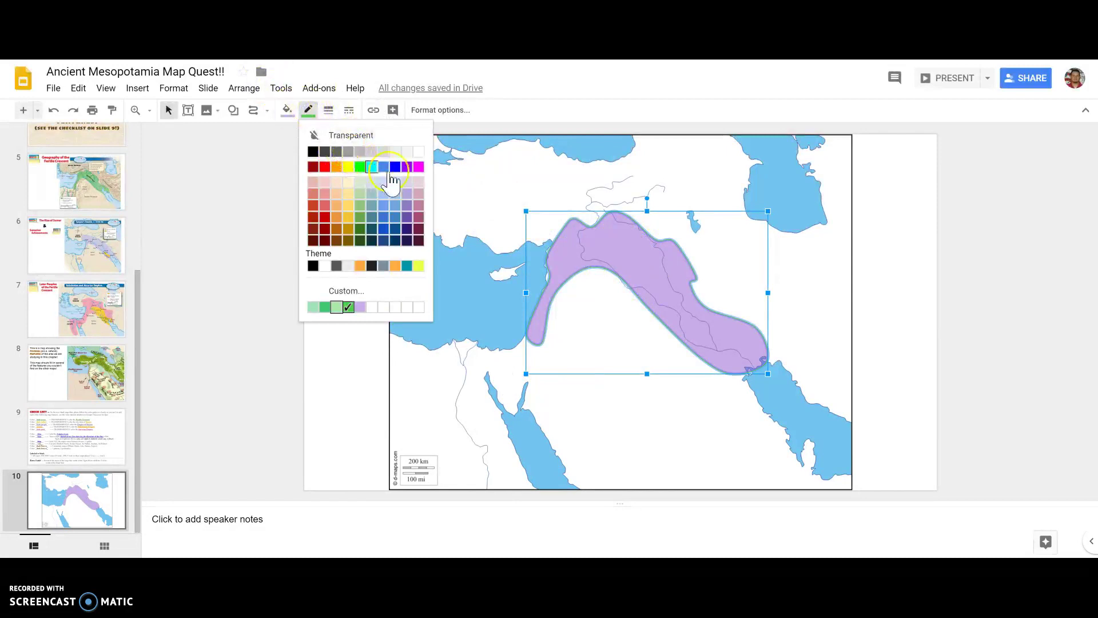
left_click(359, 307)
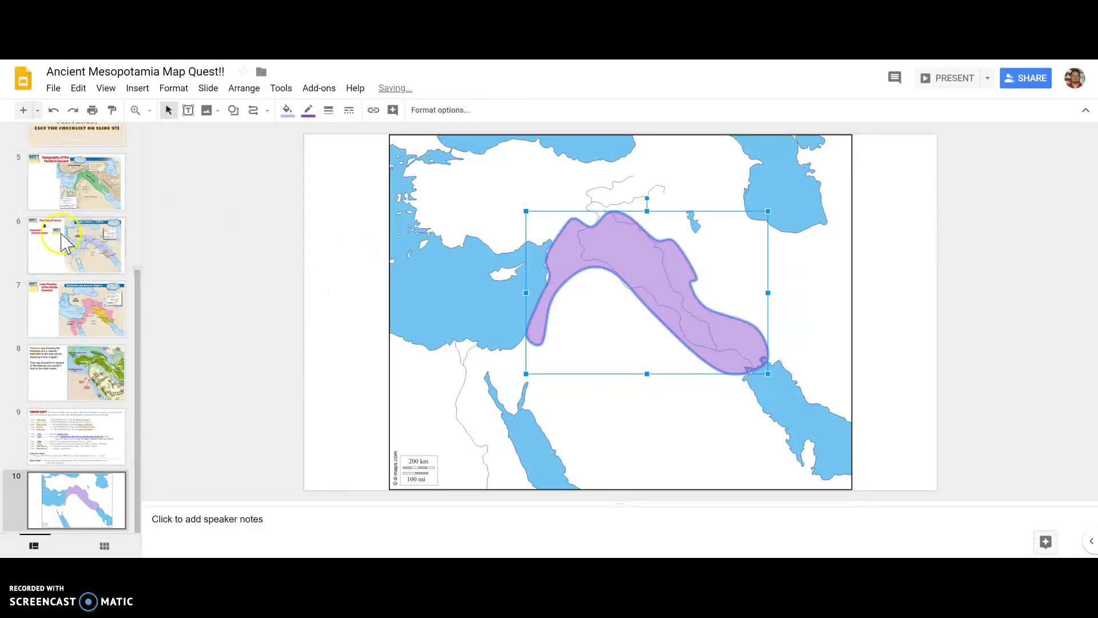
Step: Check the Sargon's Empire map on slide 6, and undo the purple fill and outline on slide 10's shape
left_click(63, 243)
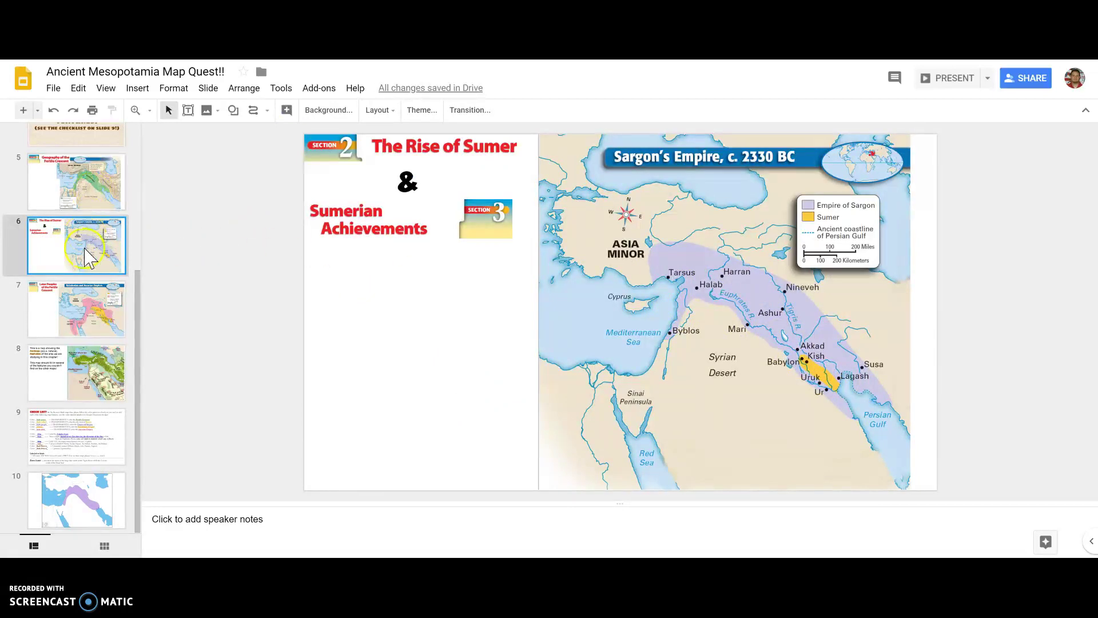
left_click(80, 501)
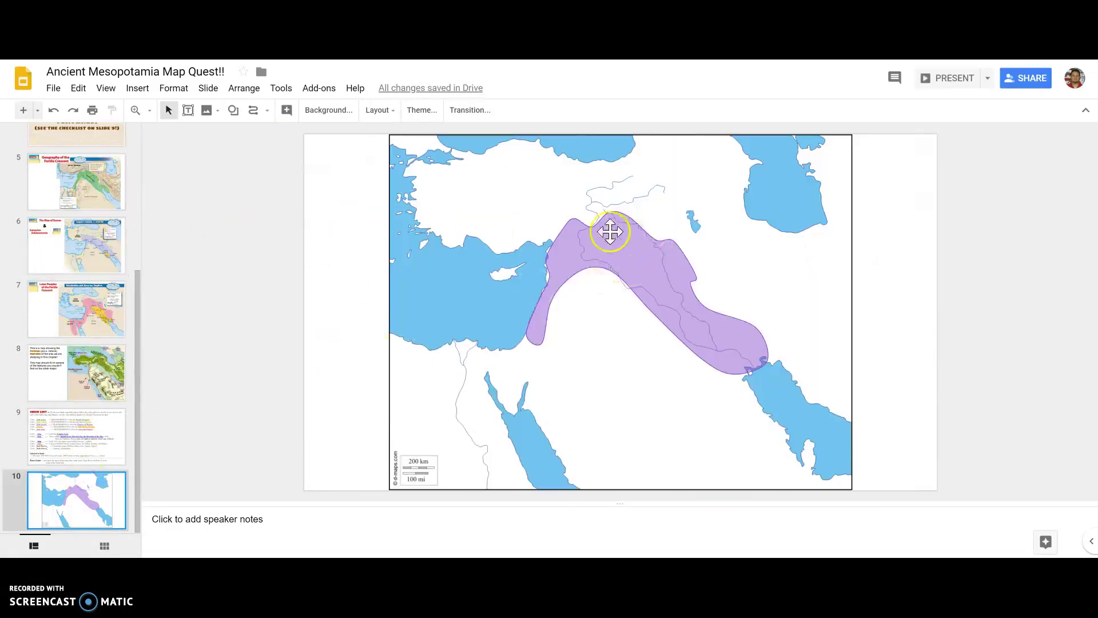
left_click(54, 111)
left_click(55, 111)
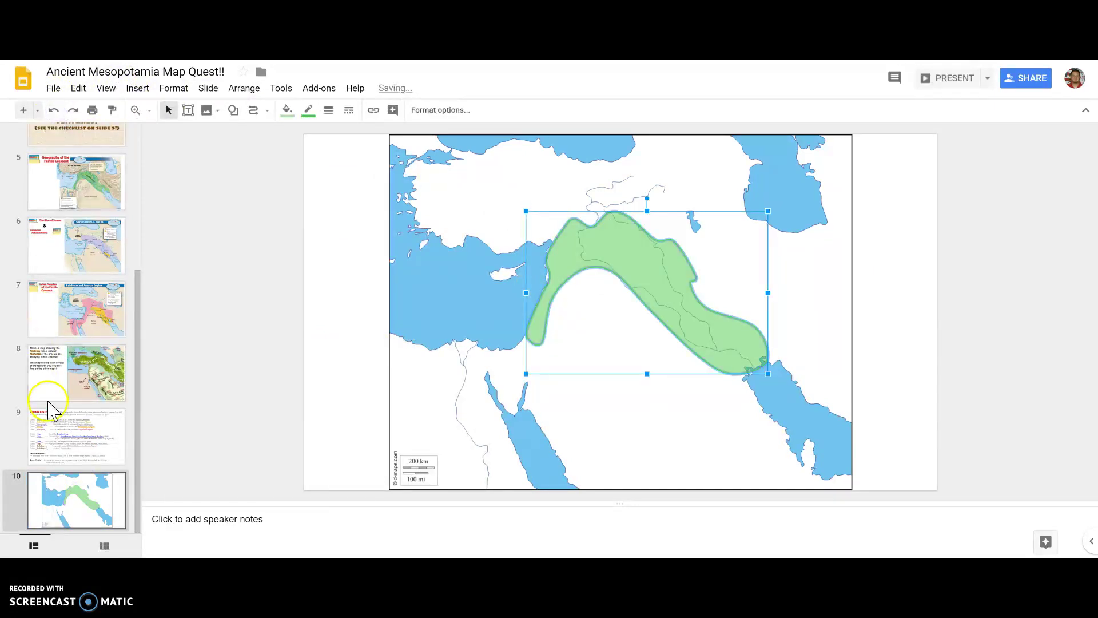
Step: Compare the Sargon's Empire map on slide 6 with the map on slide 10, and review the color guide on slide 9
left_click(86, 252)
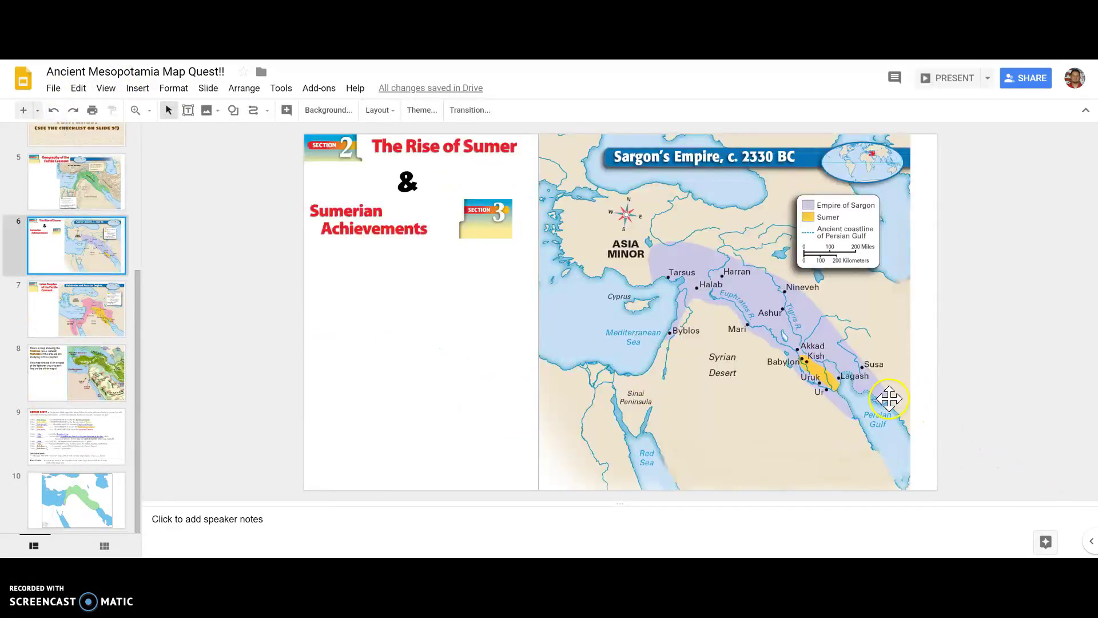
left_click(251, 108)
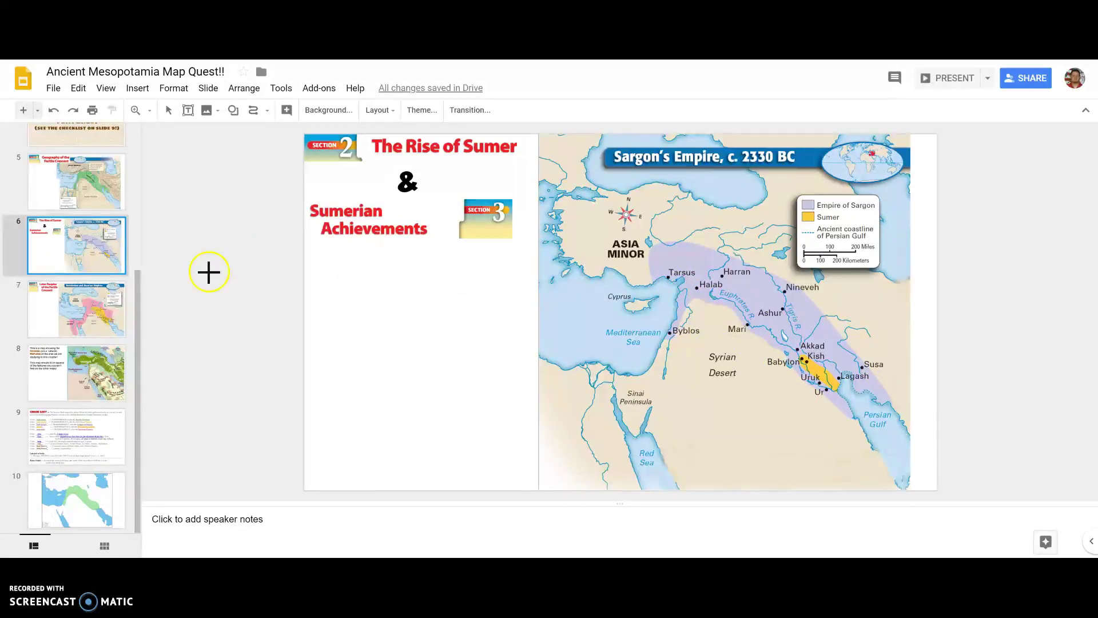
left_click(54, 512)
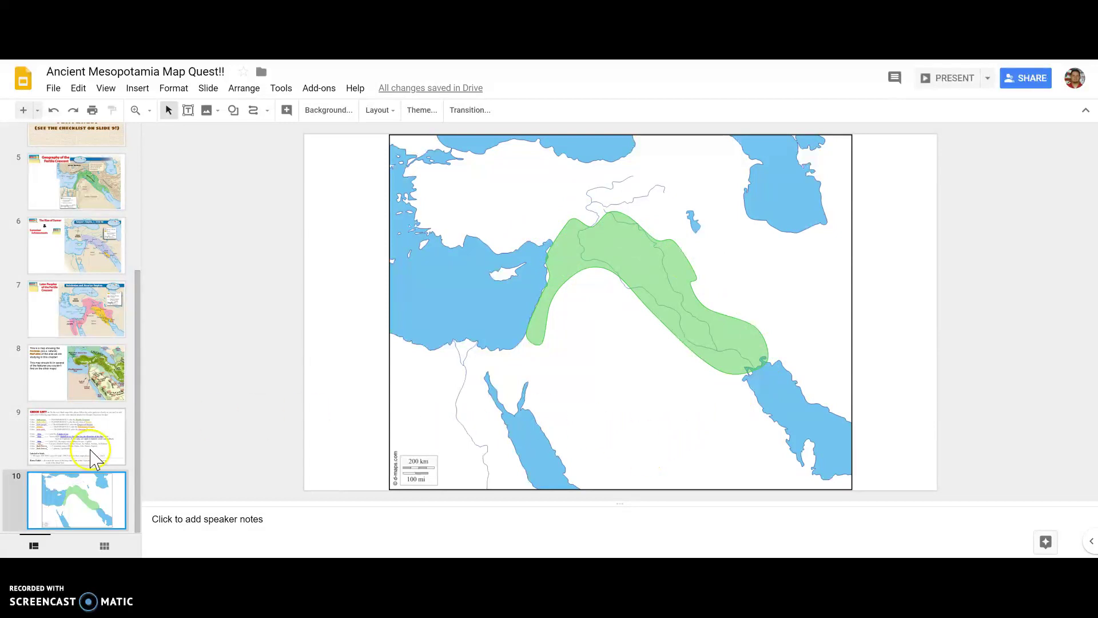
left_click(80, 452)
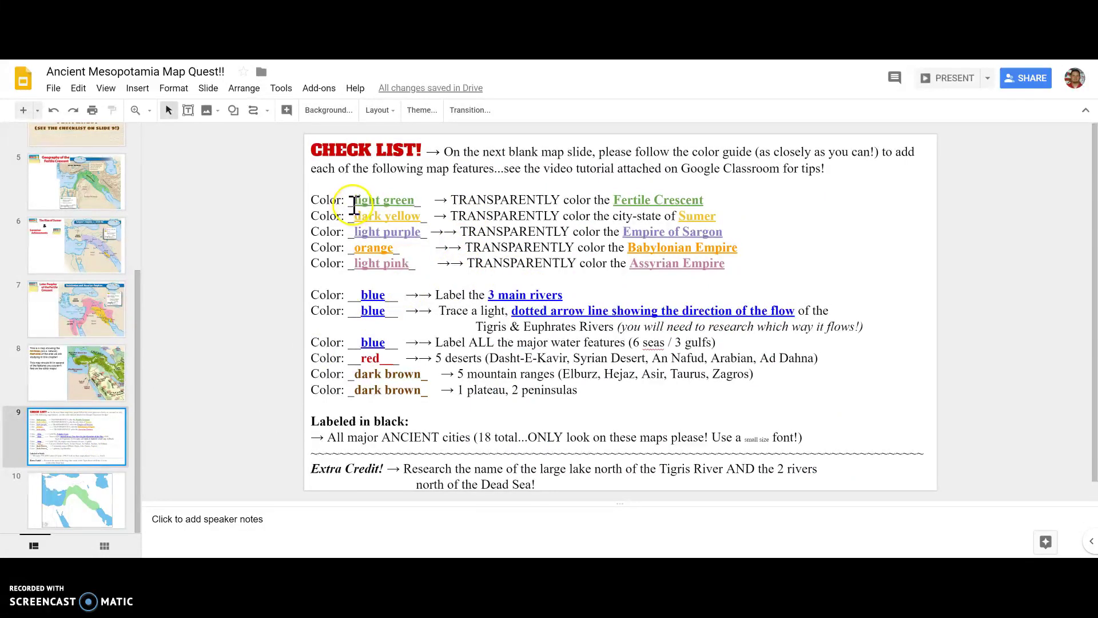
left_click(355, 200)
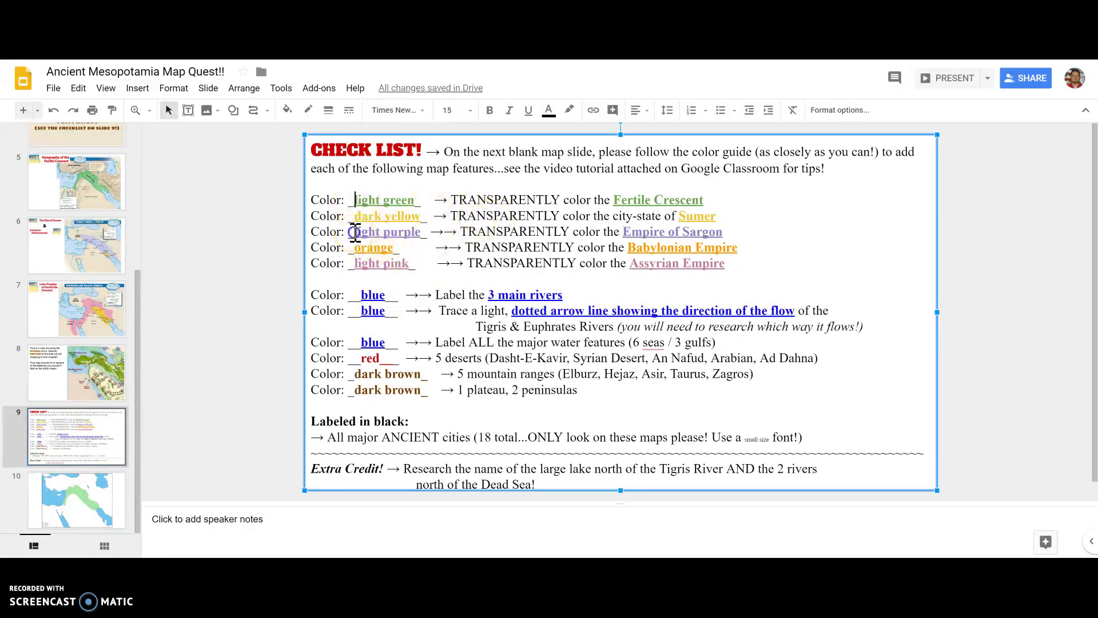
left_click(355, 231)
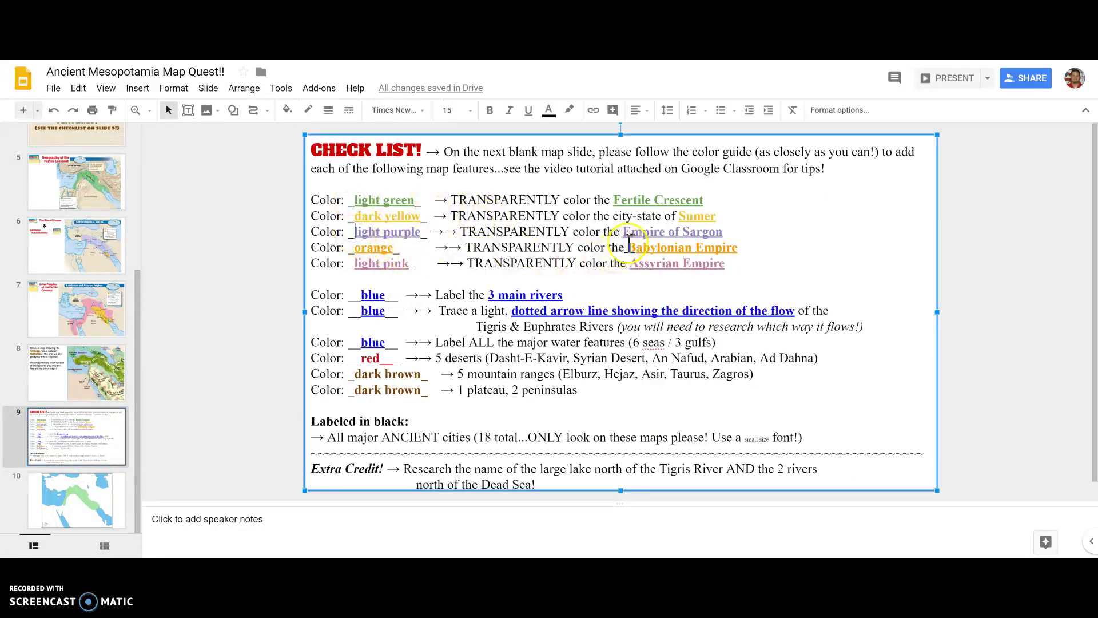
left_click(40, 260)
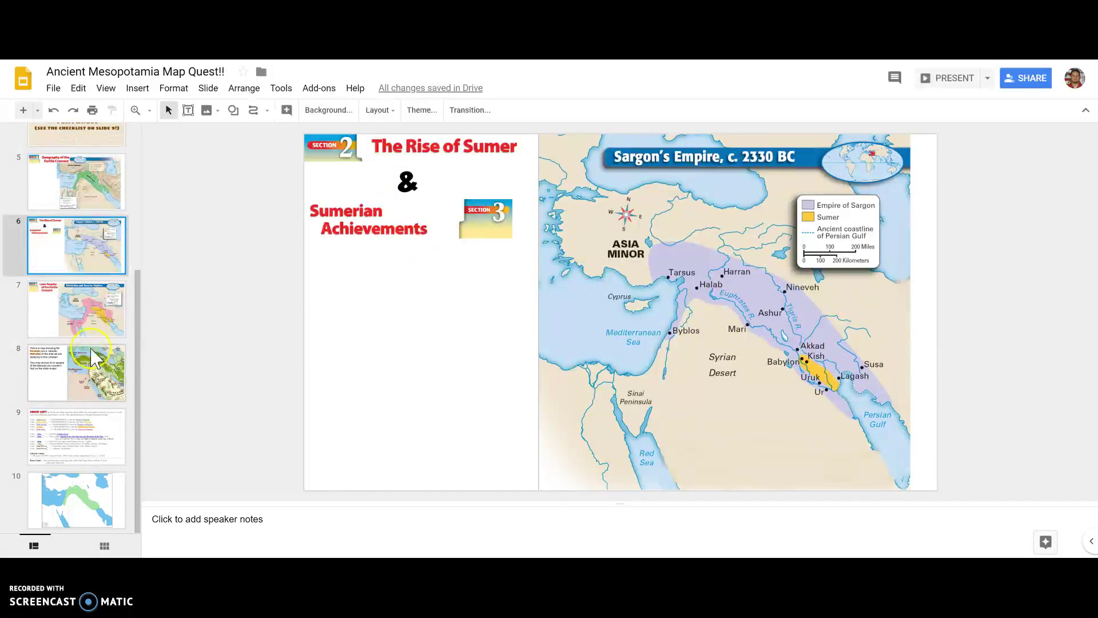
Step: Review the Babylonian and Assyrian Empires map on slide 7 and the color and river-labeling requirements in the slide 9 checklist
left_click(92, 326)
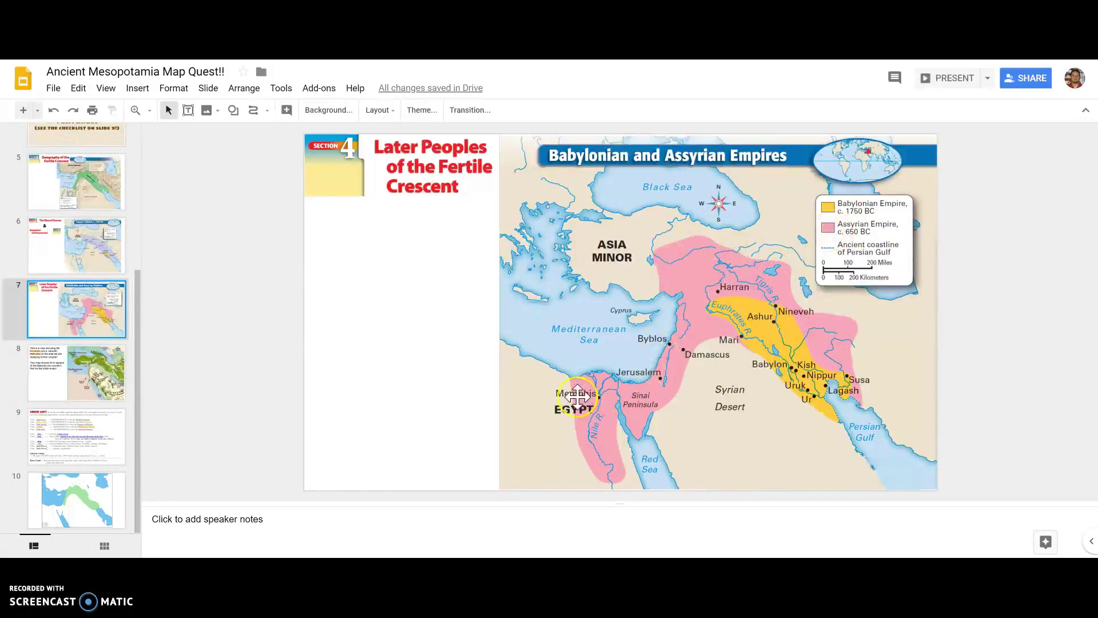
left_click(83, 440)
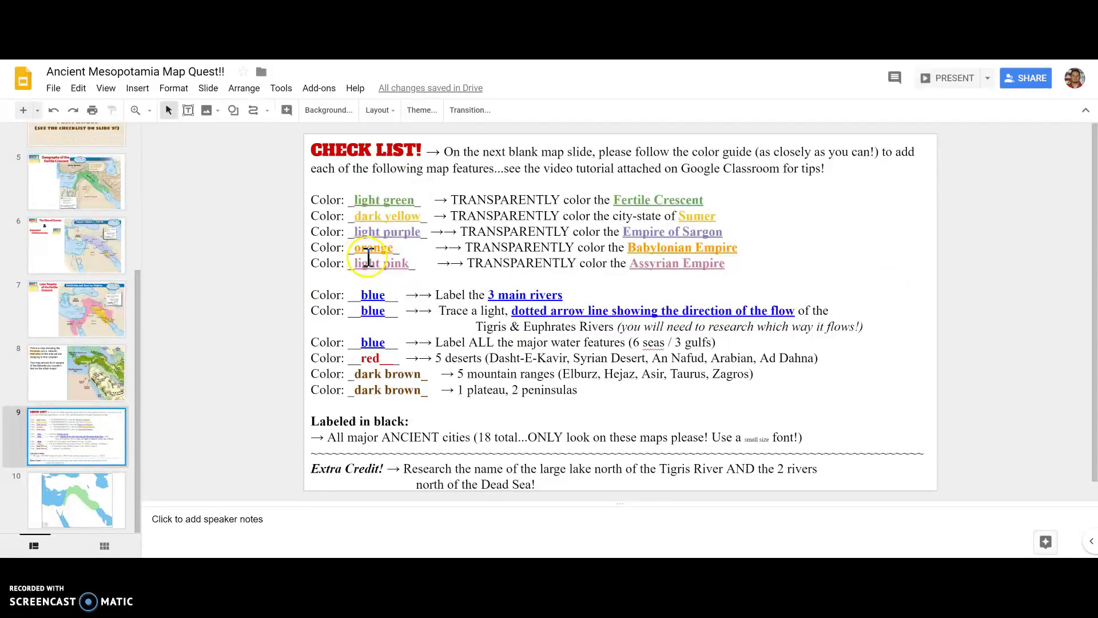
left_click(363, 294)
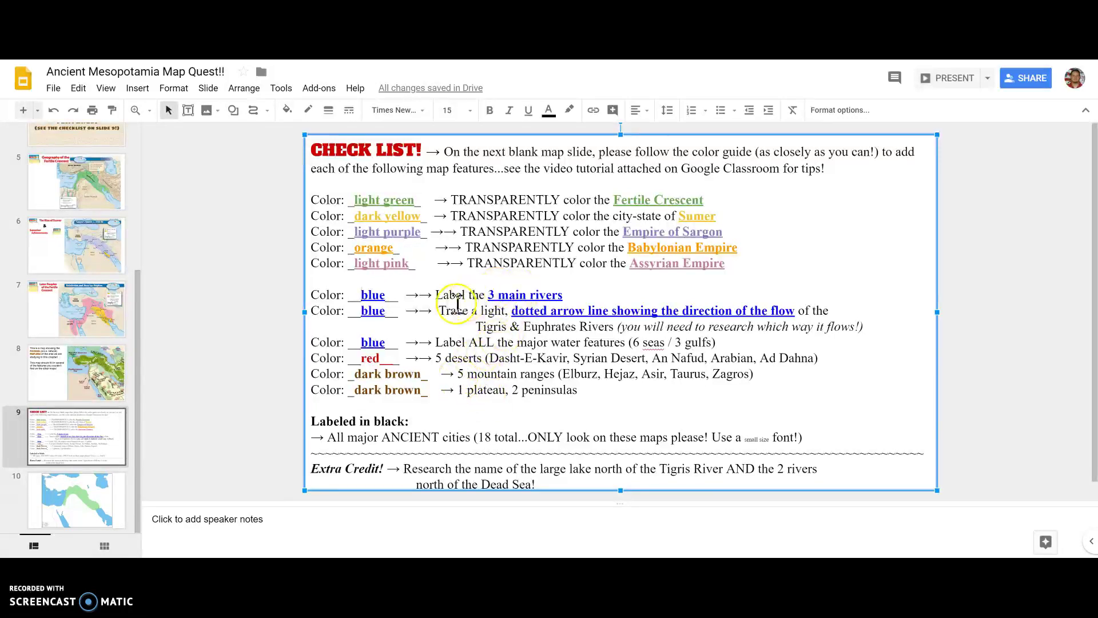
Step: Add a text box reading "River" beside the Nile on the blank map on slide 10
left_click(80, 499)
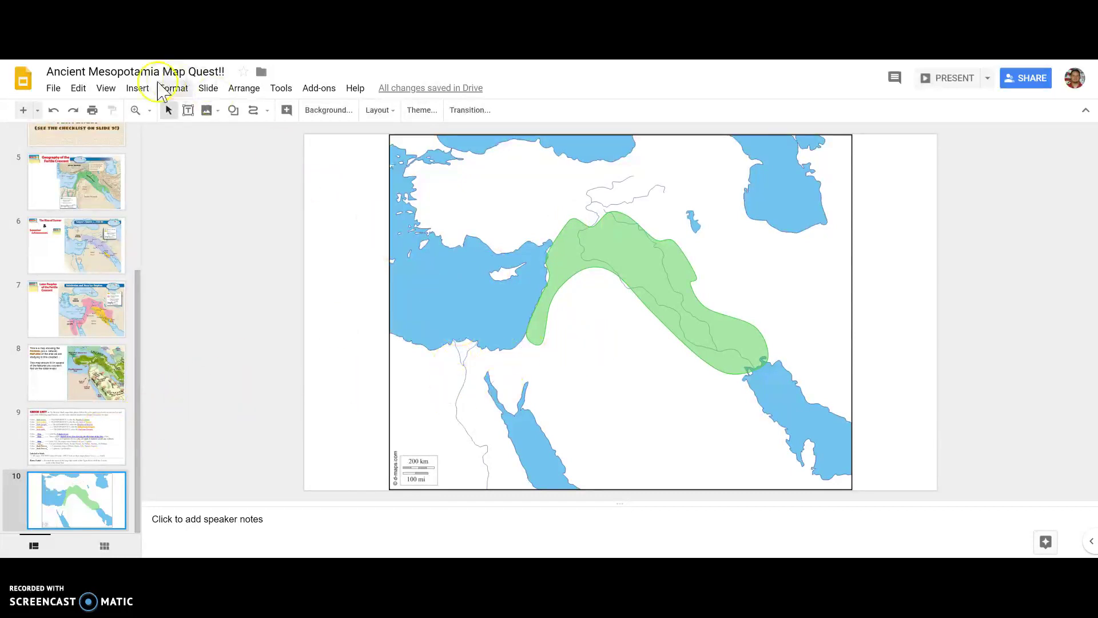
left_click(188, 110)
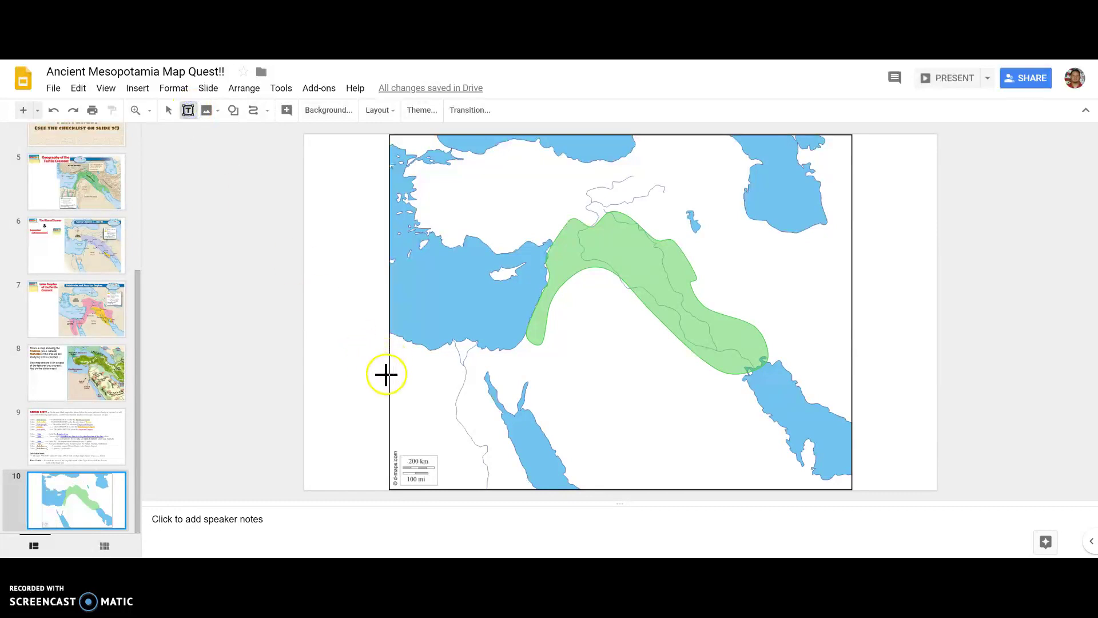
left_click_drag(471, 382, 506, 389)
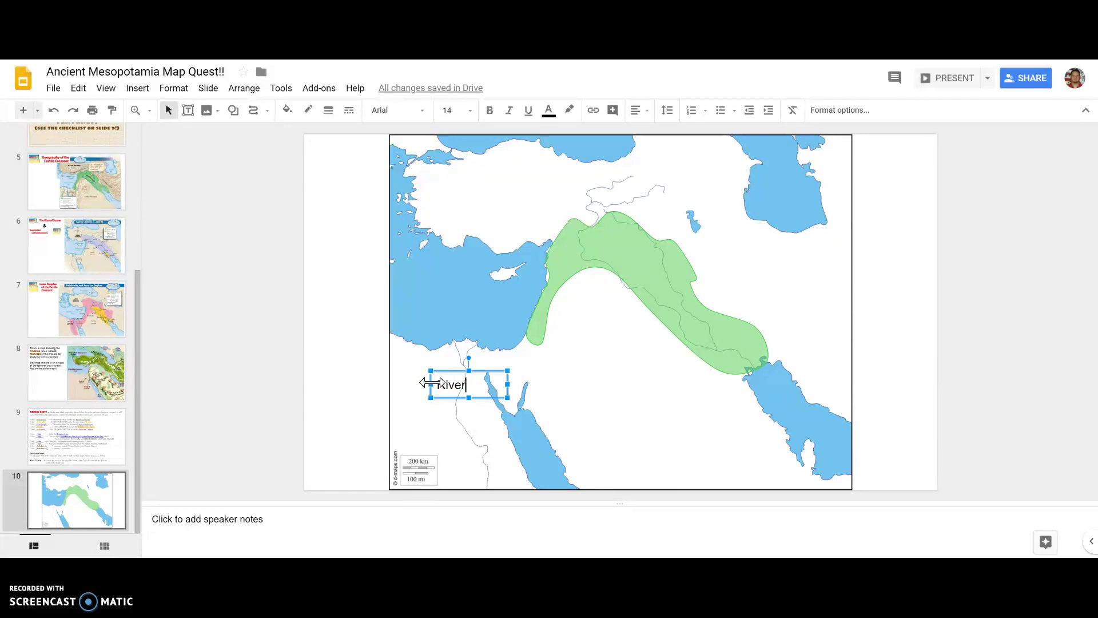
Step: Format the "River" label as 8-point bold blue text and narrow its box to fit the word
left_click(473, 110)
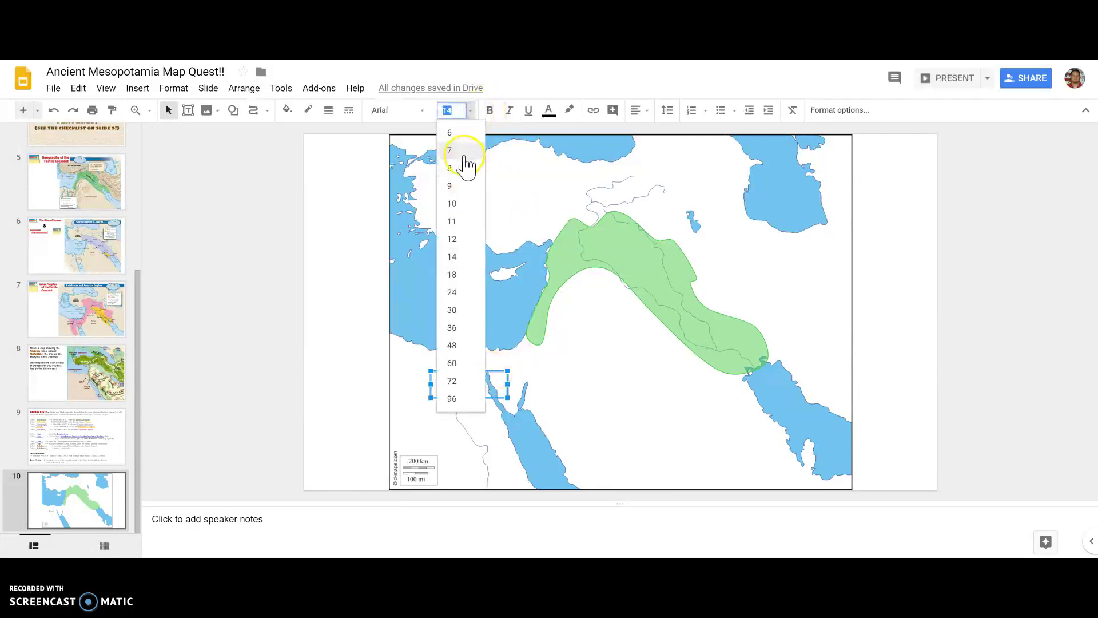
left_click(464, 167)
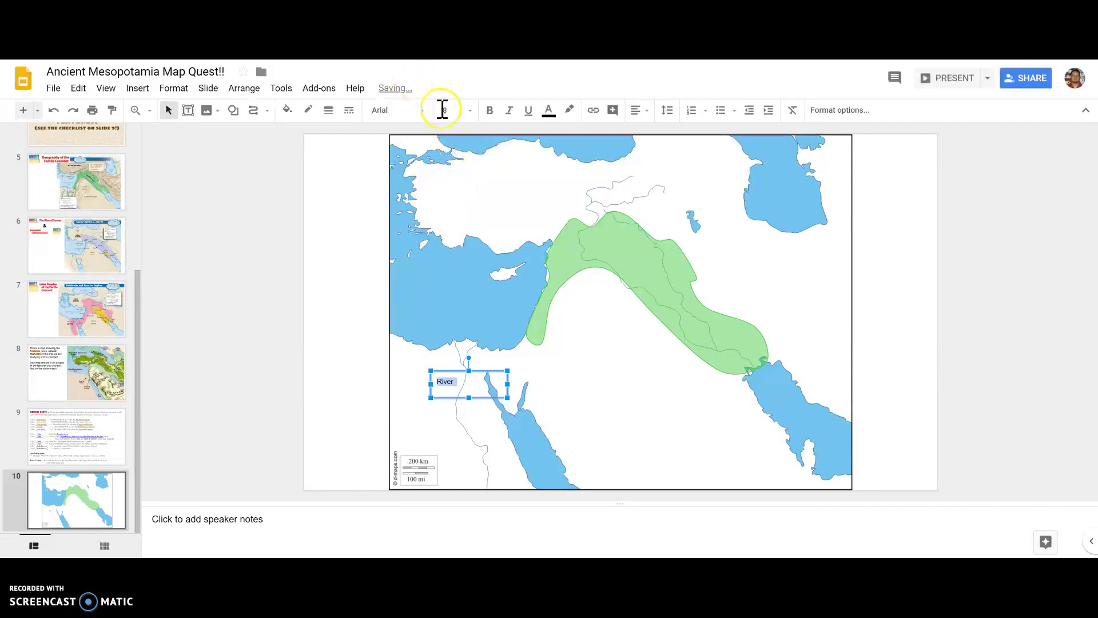
left_click(550, 114)
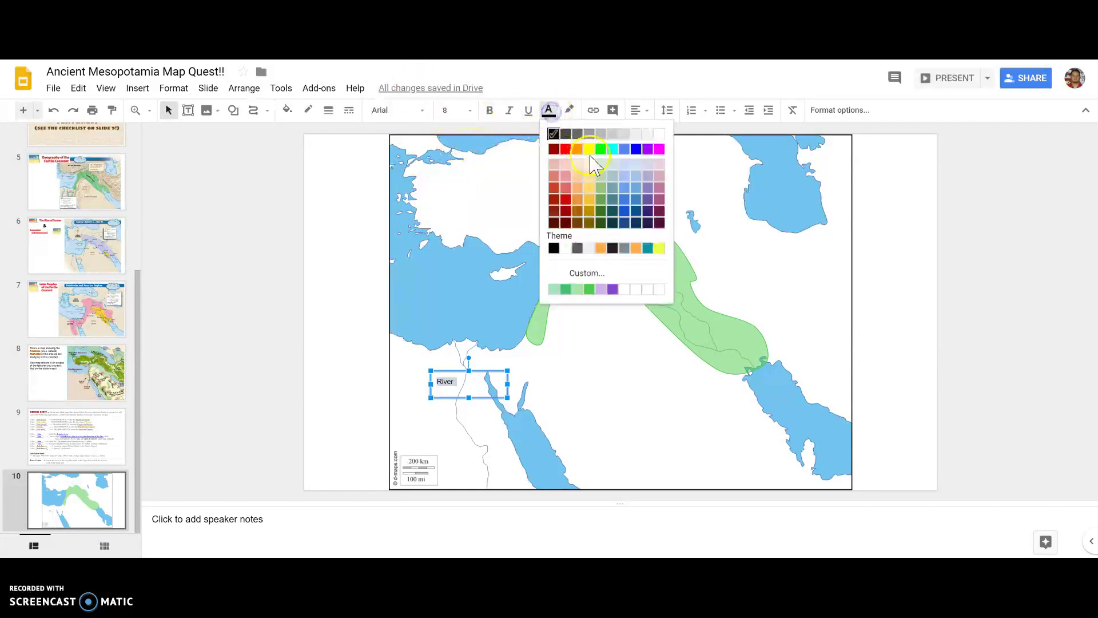
left_click(632, 150)
left_click(489, 110)
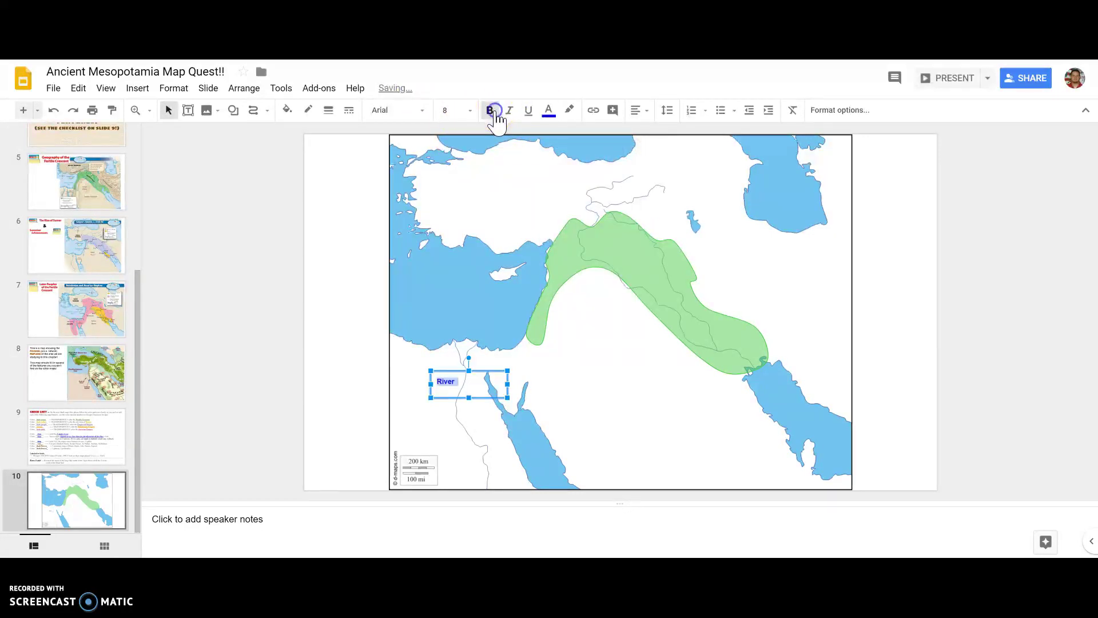
left_click(446, 380)
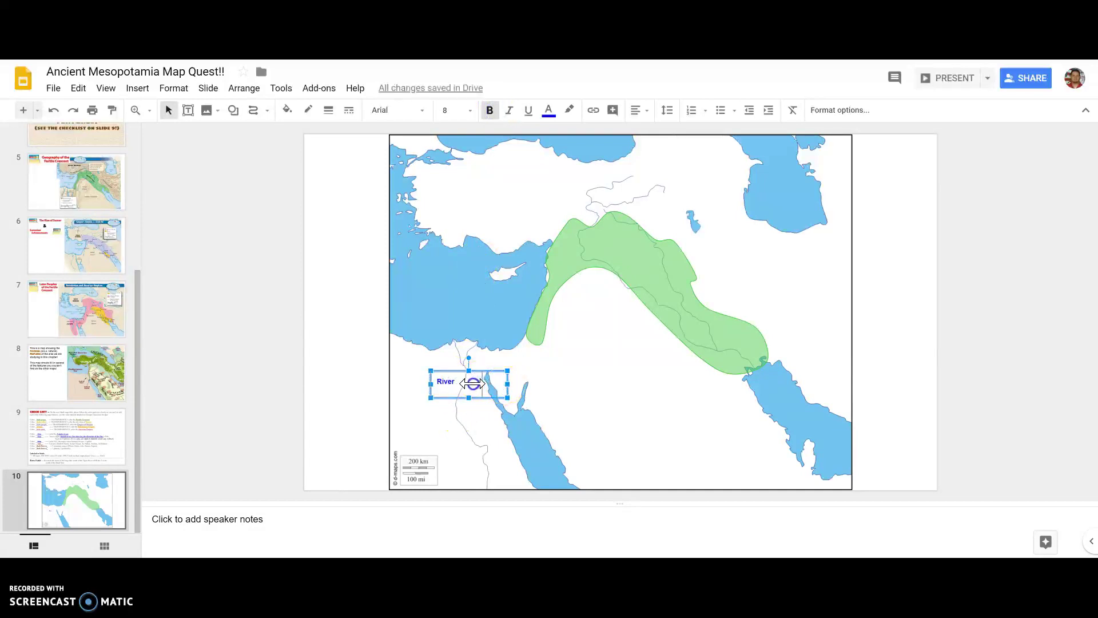
left_click_drag(507, 384, 462, 383)
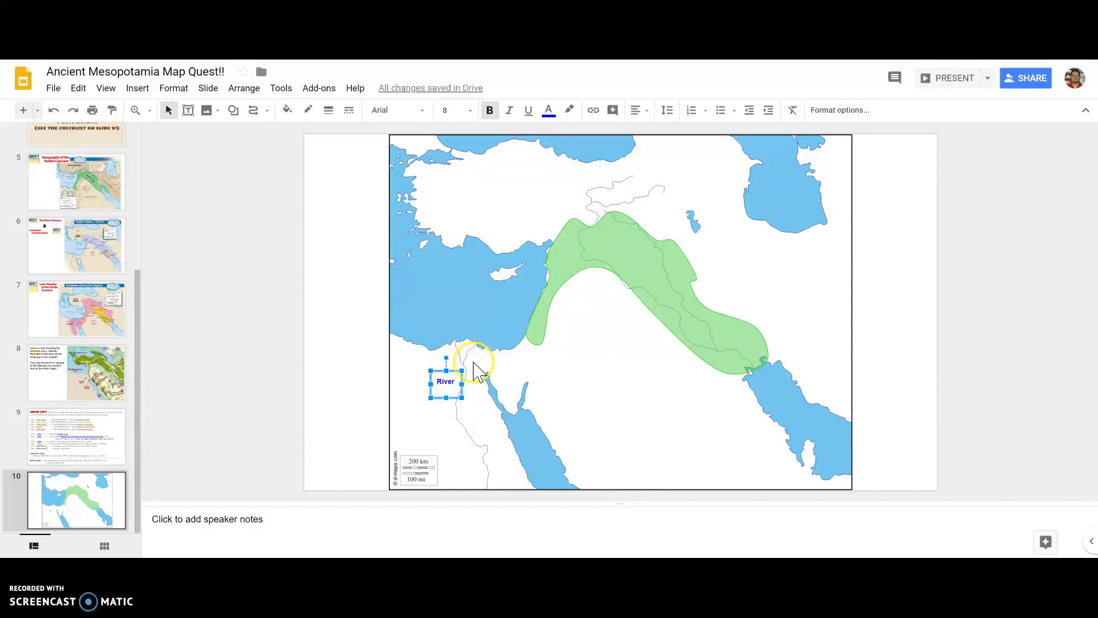
Step: Duplicate the "River" label twice, placing one copy beside the upper Euphrates and the other beside the Tigris
left_click_drag(460, 378, 471, 388)
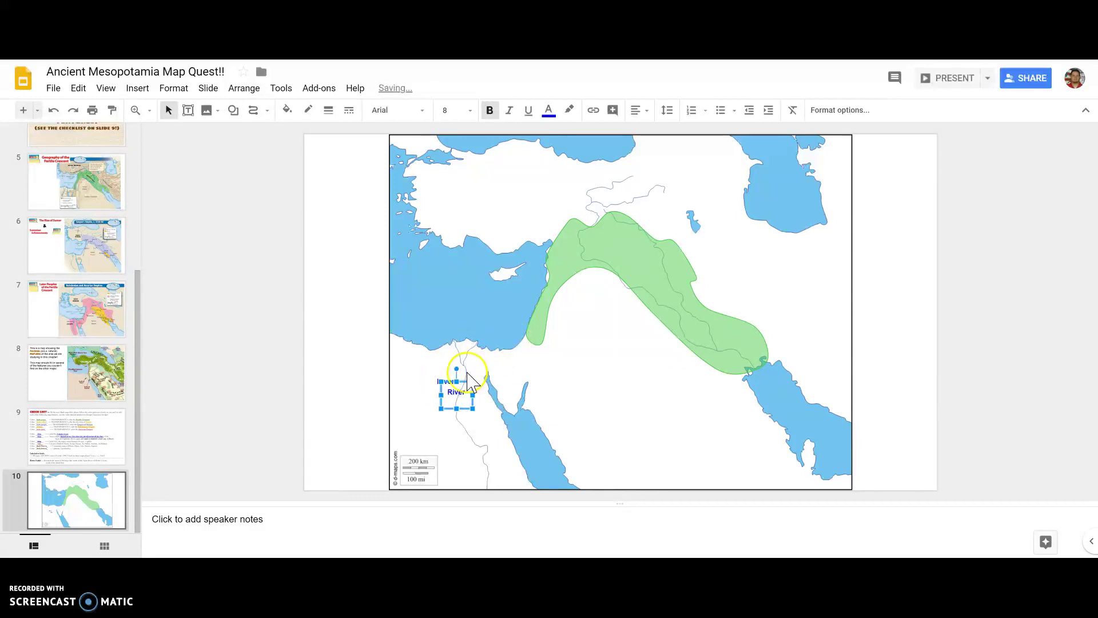
mouse_move(625, 241)
left_mouse_down()
mouse_move(611, 276)
mouse_move(625, 245)
mouse_move(610, 250)
left_mouse_up()
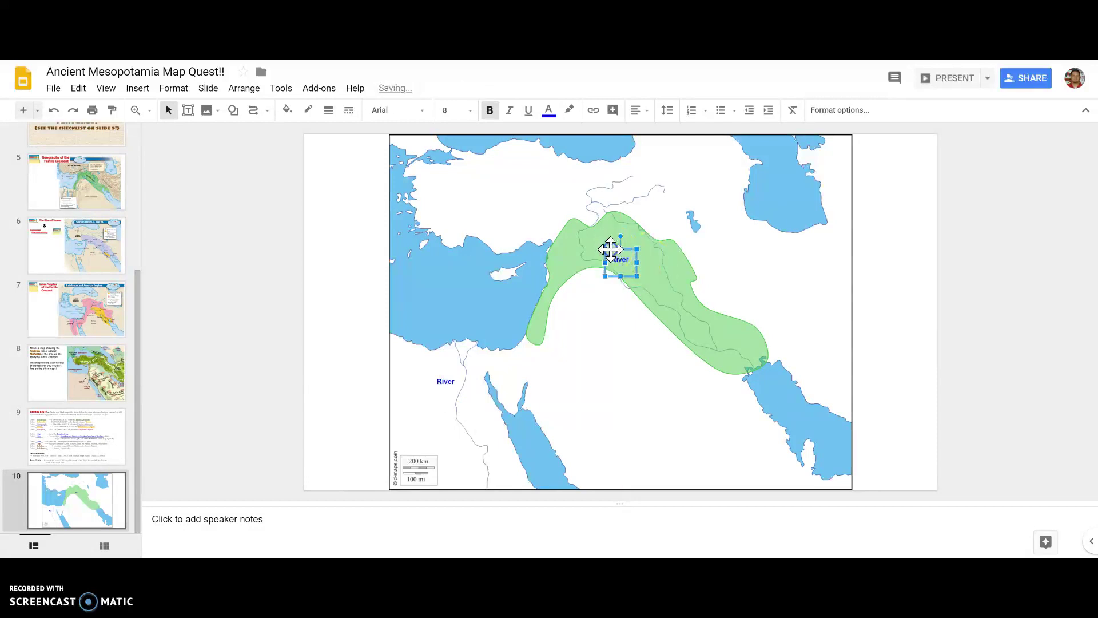
left_click(679, 258)
key("ctrl+v")
left_click_drag(480, 391, 672, 234)
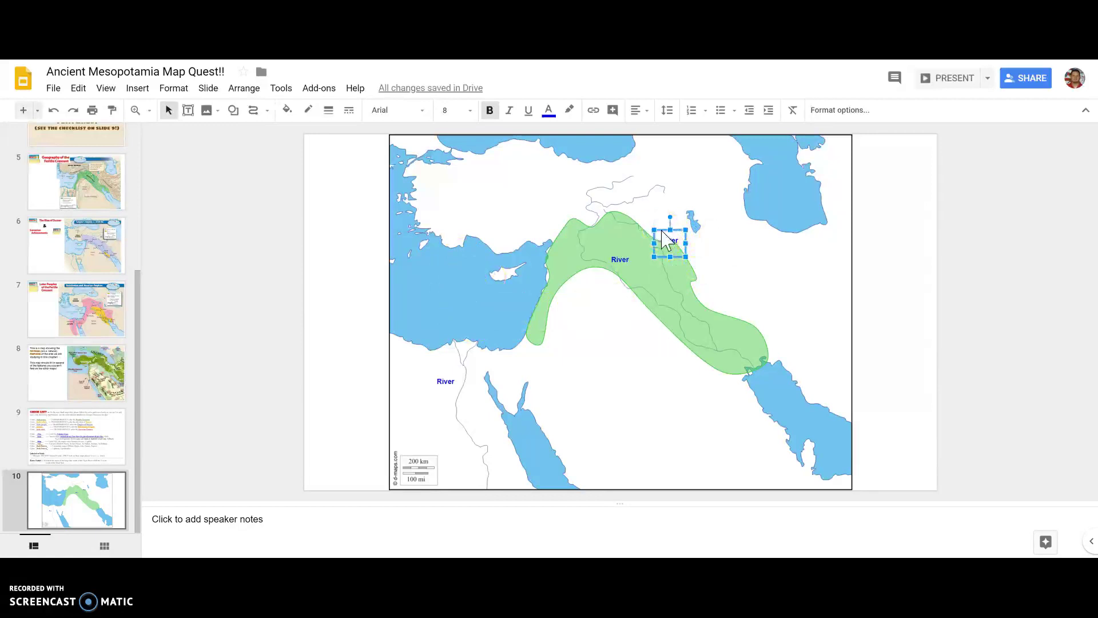
Step: Place a copy of the label on the Caspian Sea reading "Sea", and put a duplicate of it on the Black Sea
key("ctrl+v")
left_click_drag(674, 243, 779, 182)
key("ctrl+v")
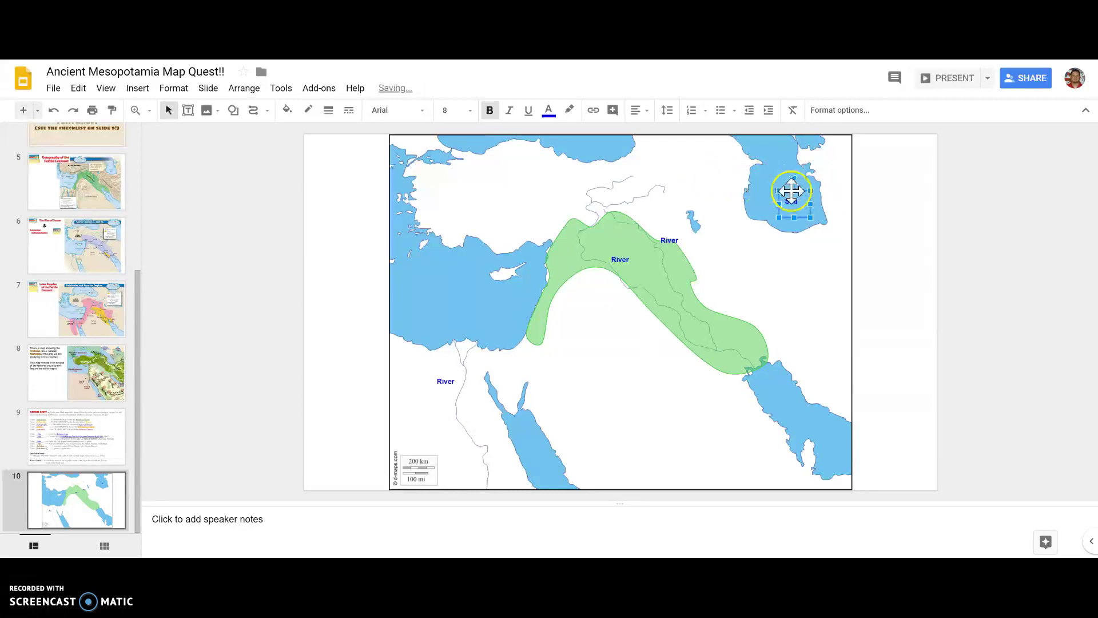
left_click_drag(790, 196, 584, 140)
Step: Place further copies of the "Sea" label on the Mediterranean Sea and the Persian Gulf
left_click(596, 203)
key("ctrl+v")
left_click_drag(796, 203, 469, 298)
key("ctrl+v")
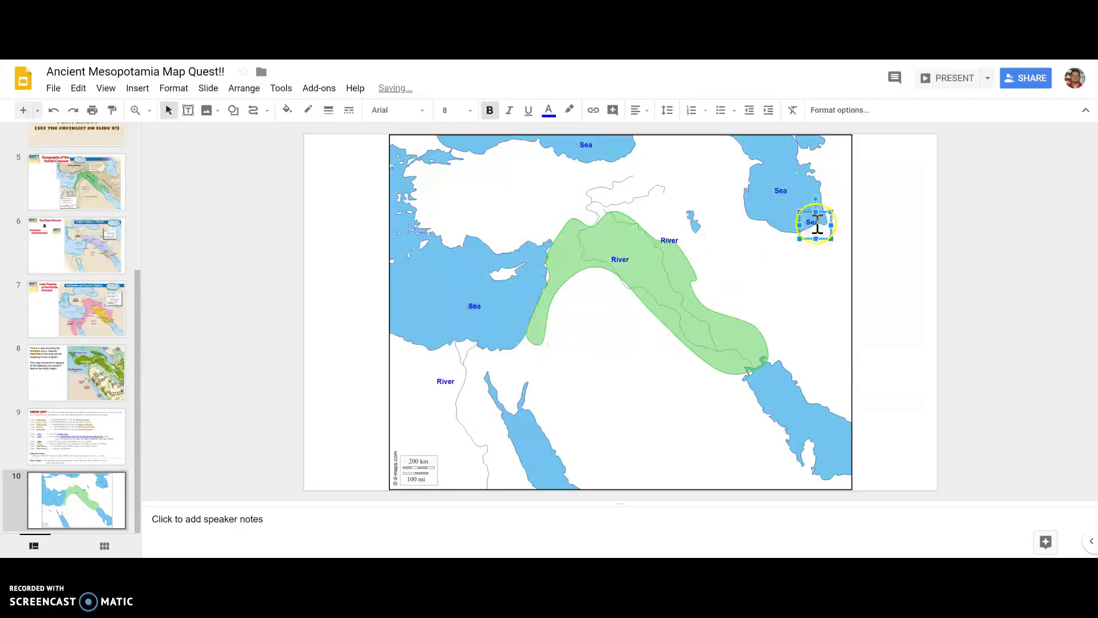
left_click(808, 207)
left_click(809, 223)
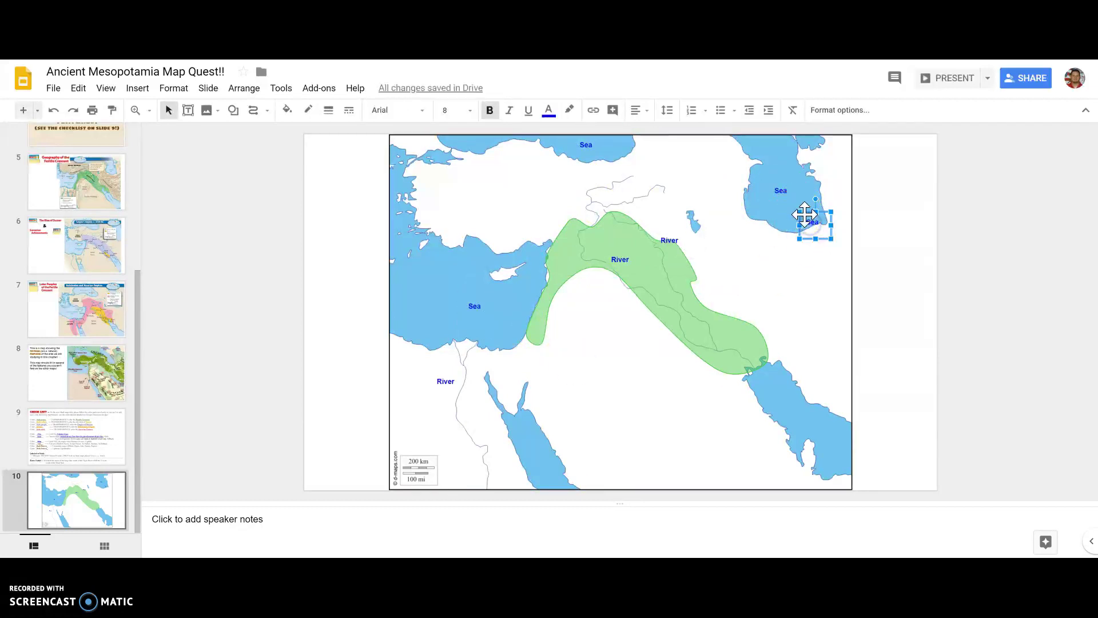
left_click_drag(808, 211, 785, 402)
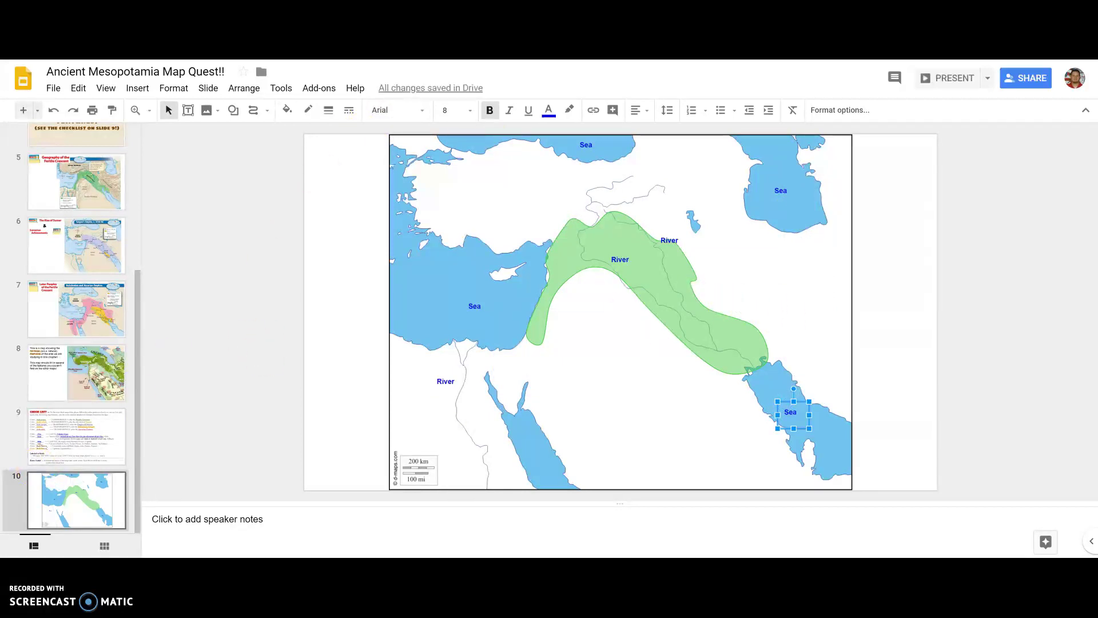
Step: Check the river-tracing requirement on slide 9, and trace the Euphrates on slide 10 with a curve from its northern source to the Persian Gulf
left_click(83, 424)
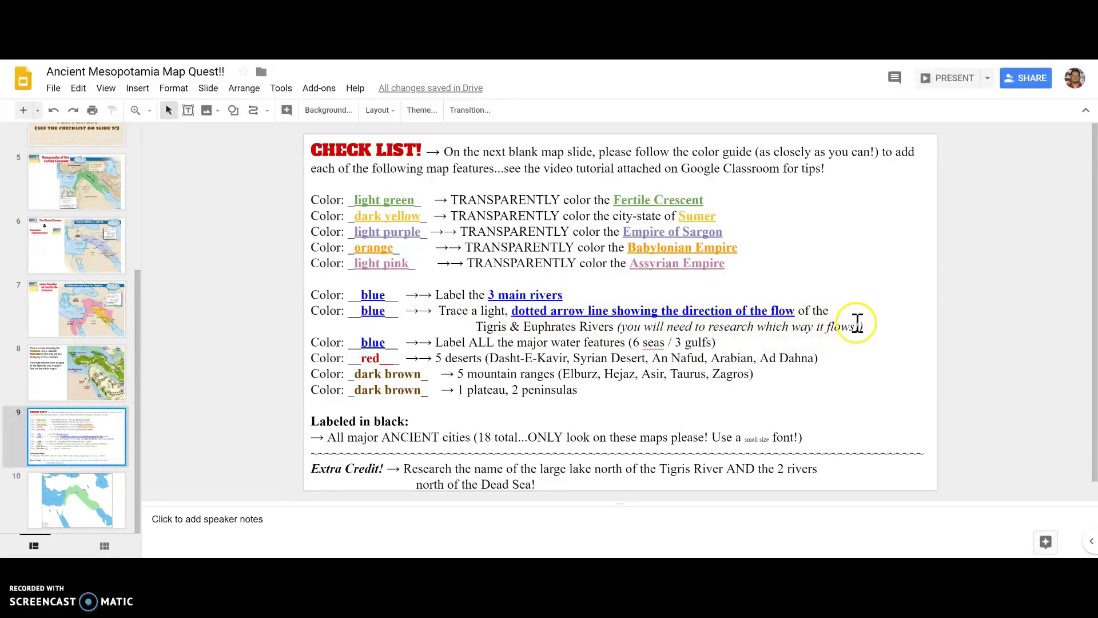
left_click(76, 493)
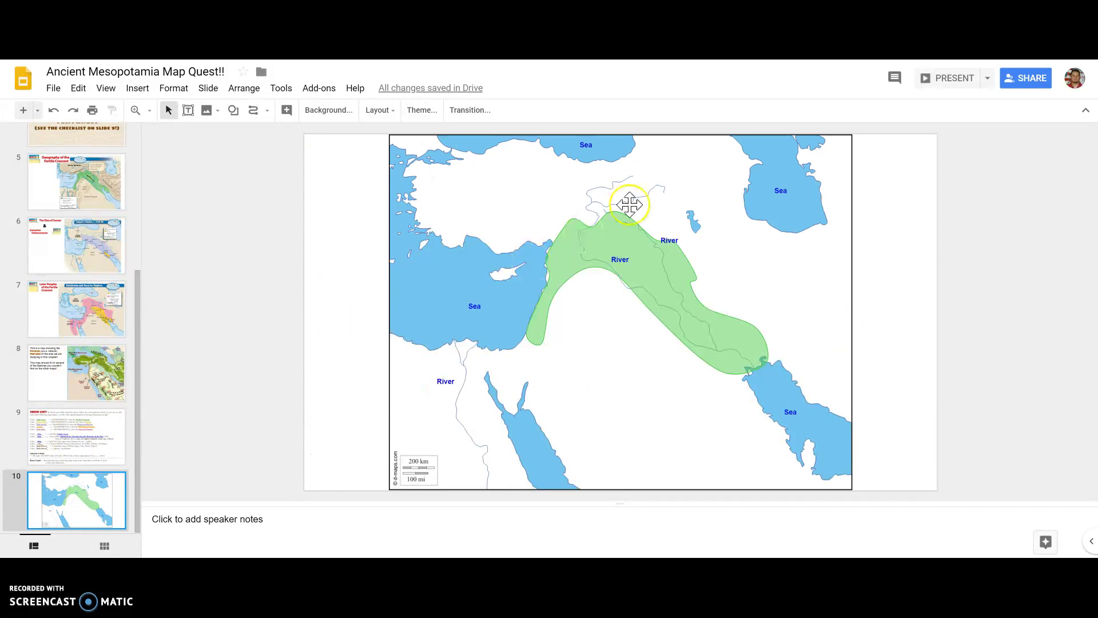
left_click(252, 111)
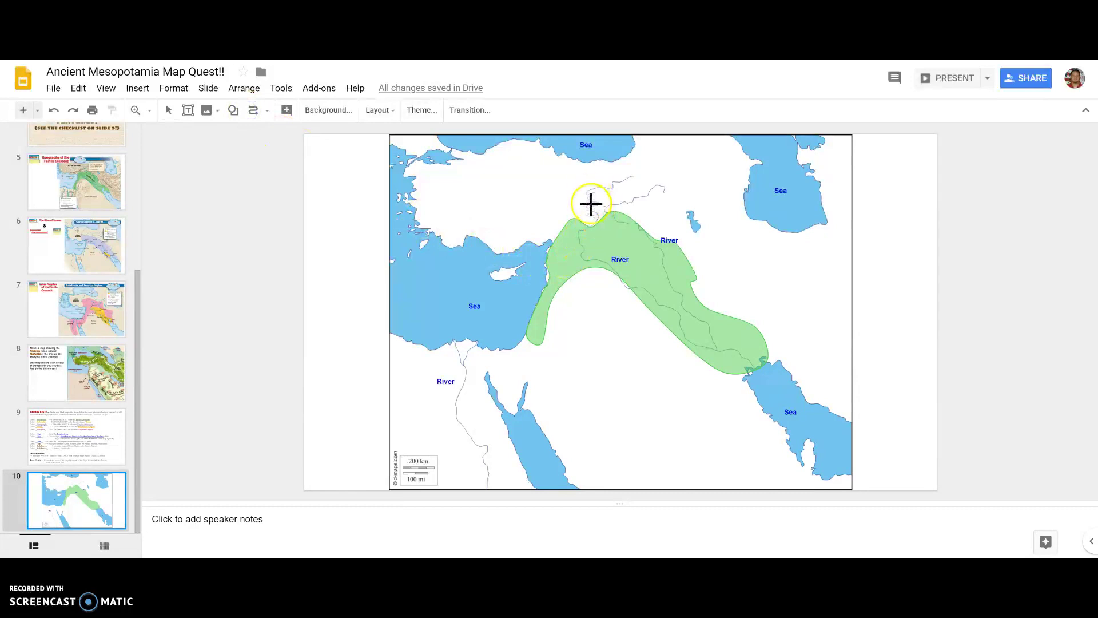
mouse_move(592, 200)
left_mouse_down()
mouse_move(633, 176)
mouse_move(590, 193)
left_mouse_up()
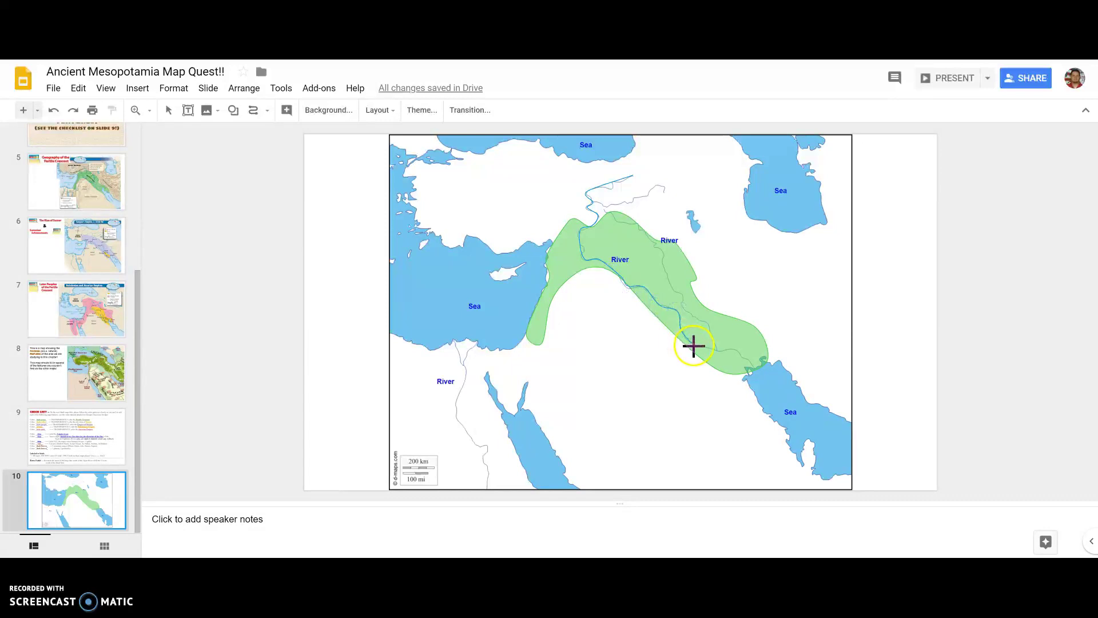
double_click(752, 366)
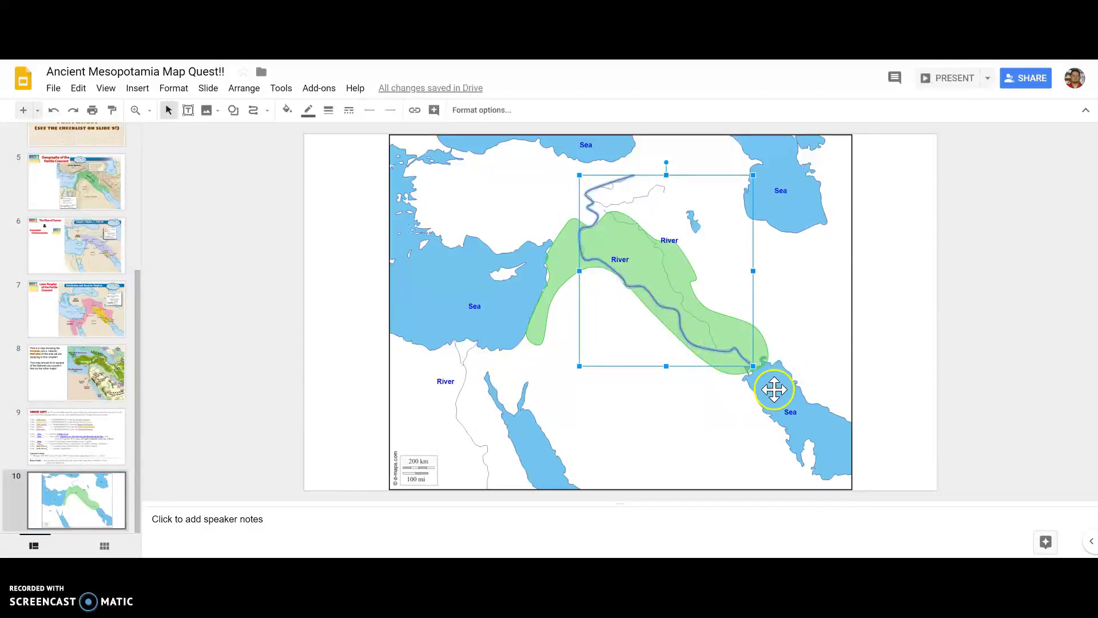
Step: Color the traced Euphrates line blue and add an arrowhead at its Persian Gulf end
left_click(308, 110)
left_click(395, 167)
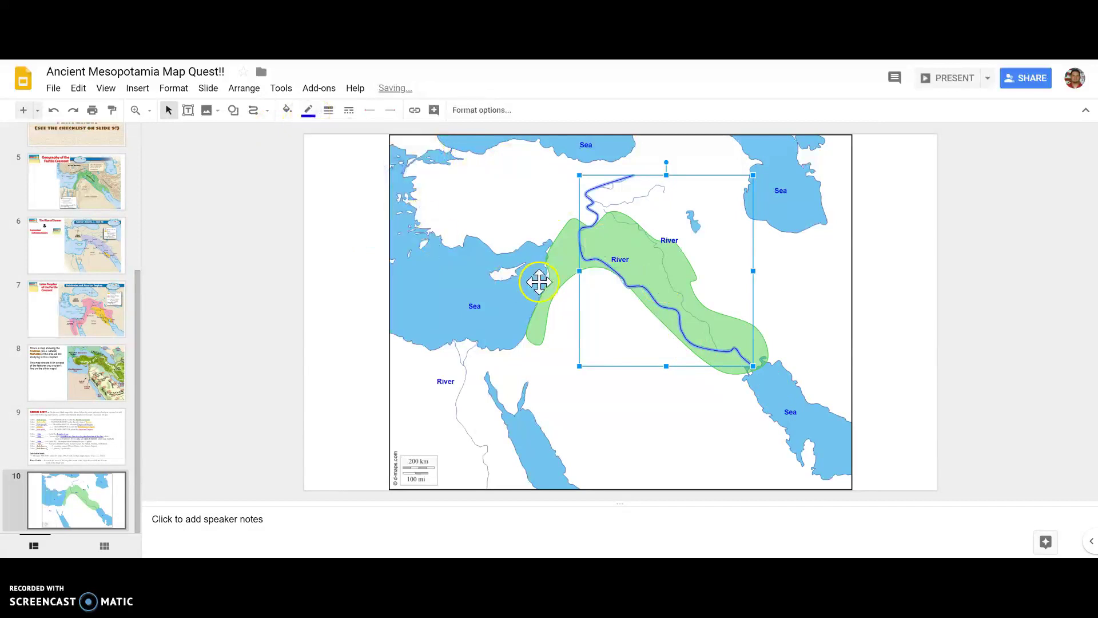
left_click(391, 112)
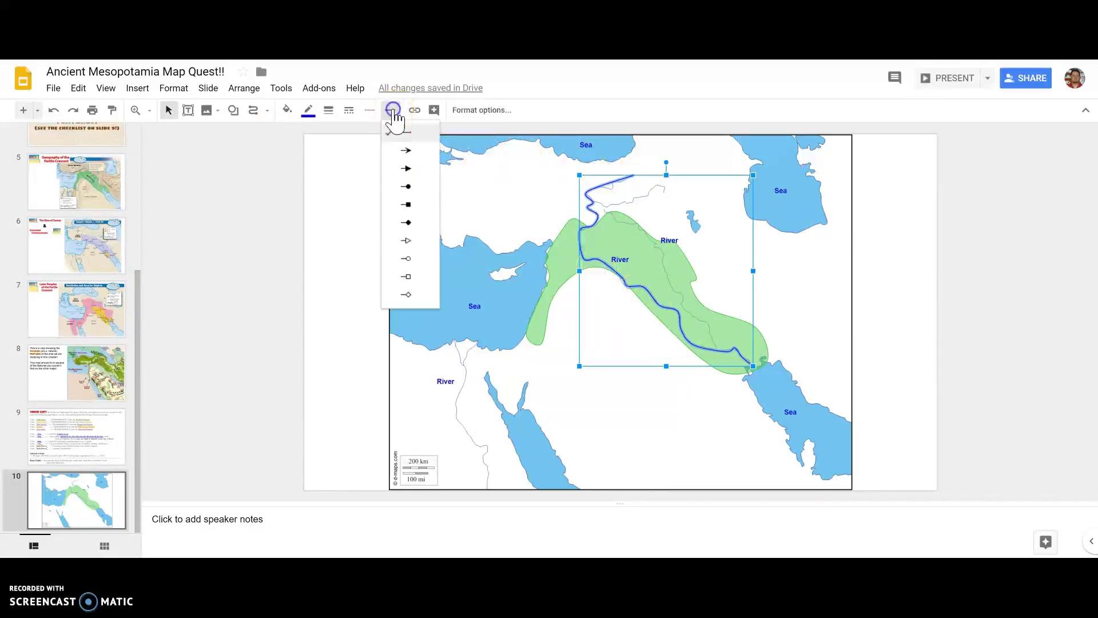
left_click(405, 152)
Step: Try a 3px weight on the Euphrates line, and set it to 2px instead
left_click(328, 110)
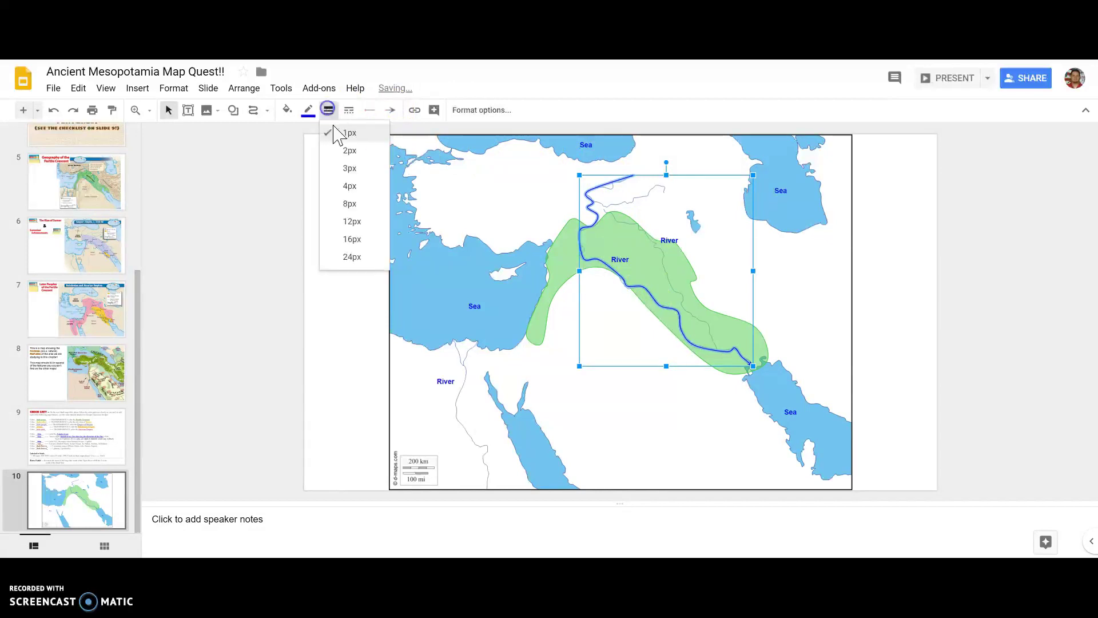
left_click(345, 163)
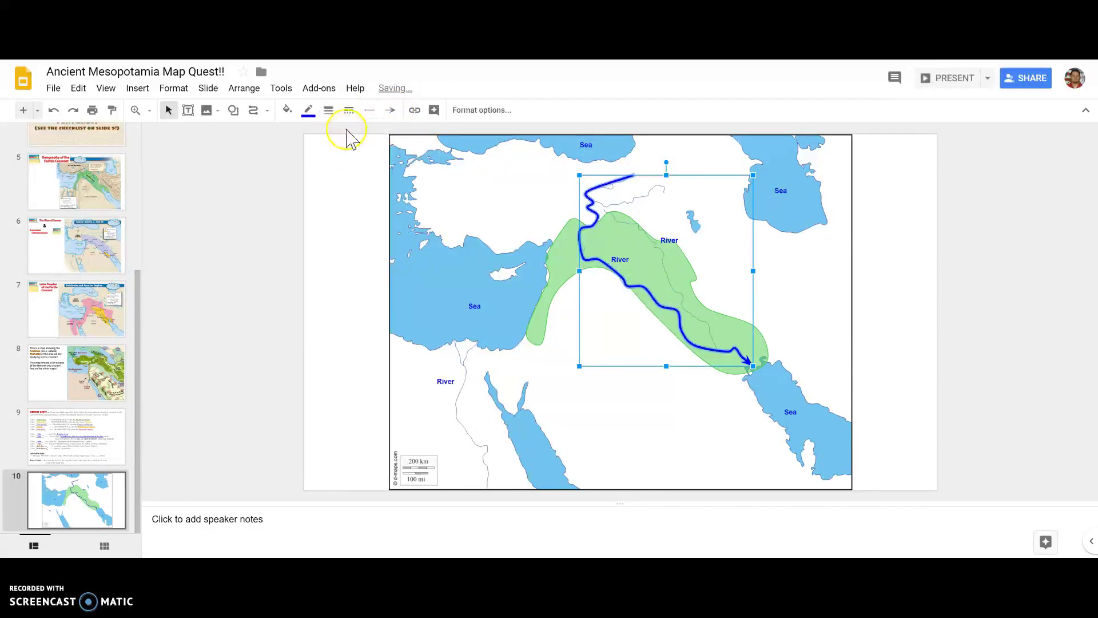
left_click(307, 109)
left_click(328, 110)
left_click(339, 154)
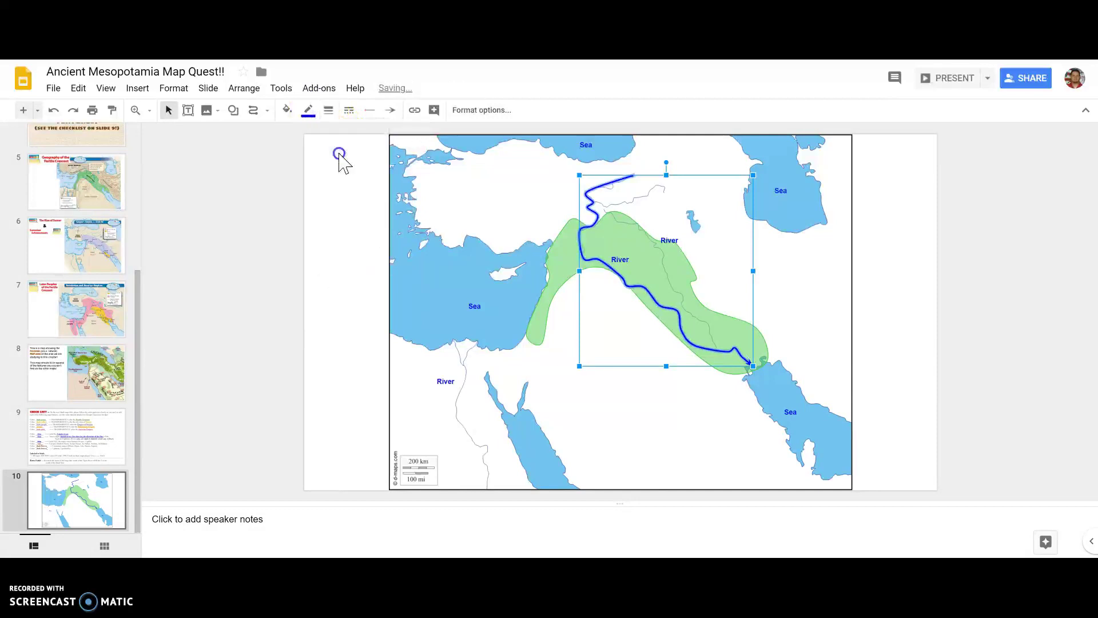
left_click(764, 385)
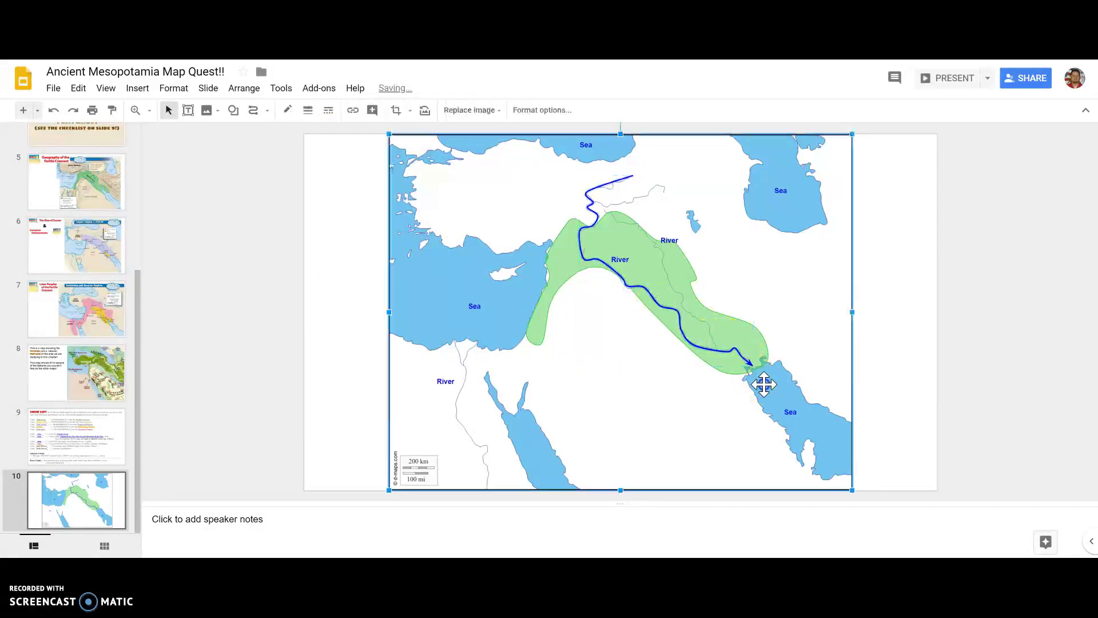
left_click(749, 365)
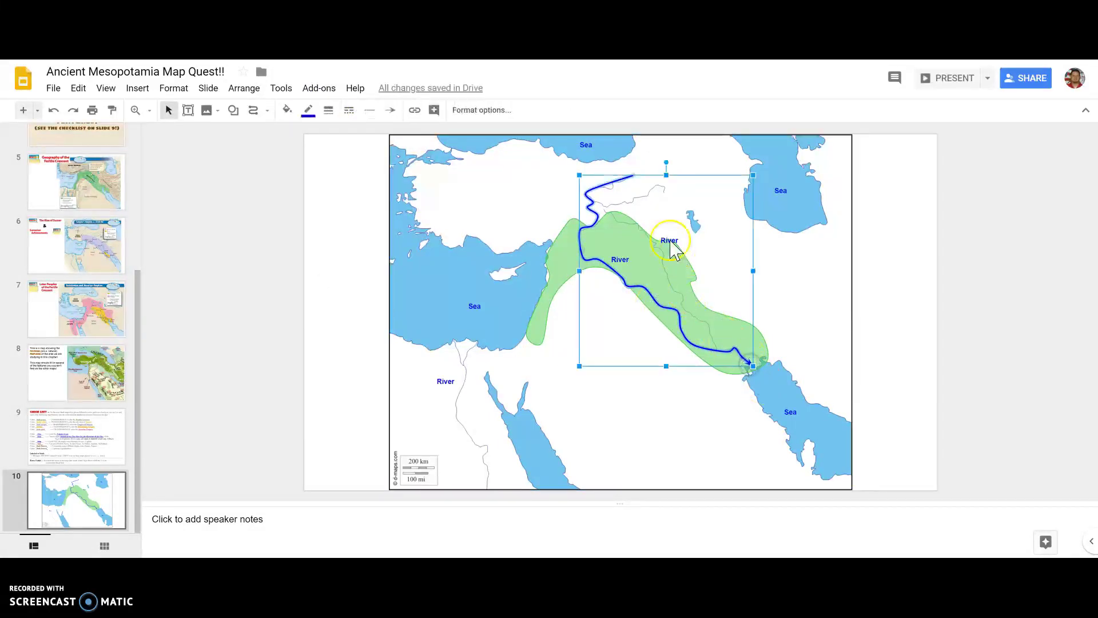
Step: Replace the Euphrates line's gulf-end arrowhead with a filled arrow at its northern end, and make the line dotted
left_click(390, 110)
left_click(395, 130)
left_click(370, 111)
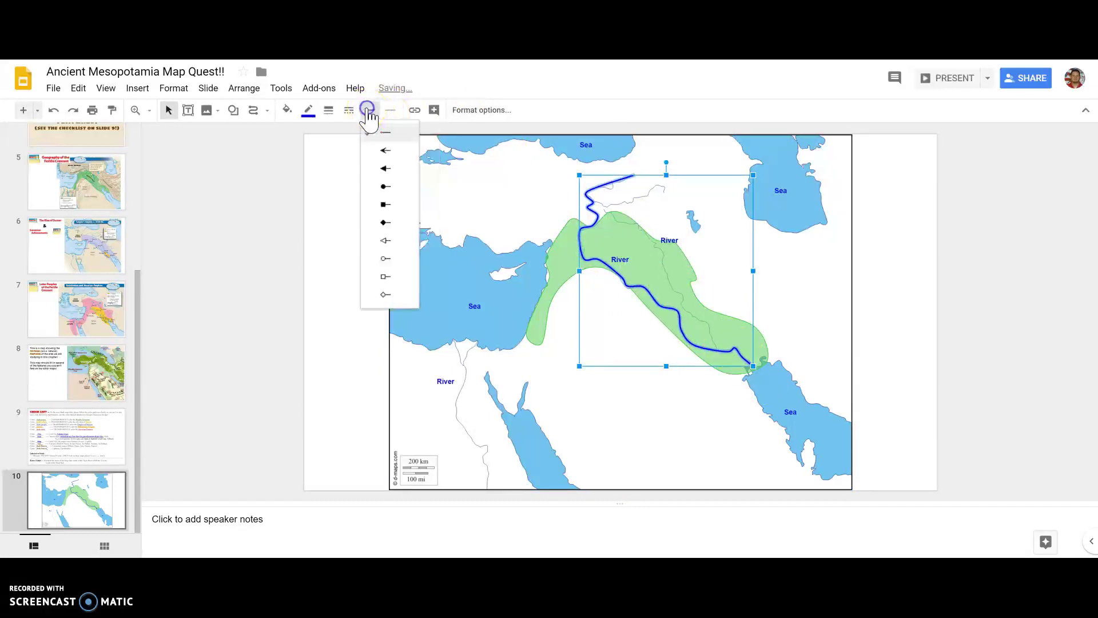
left_click(377, 169)
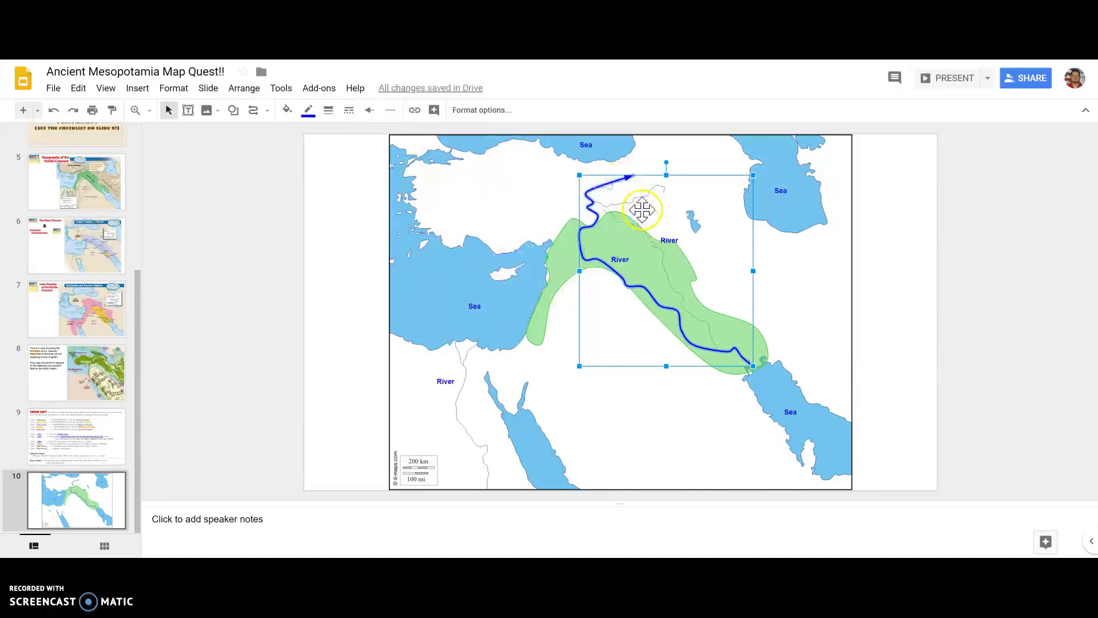
left_click(350, 110)
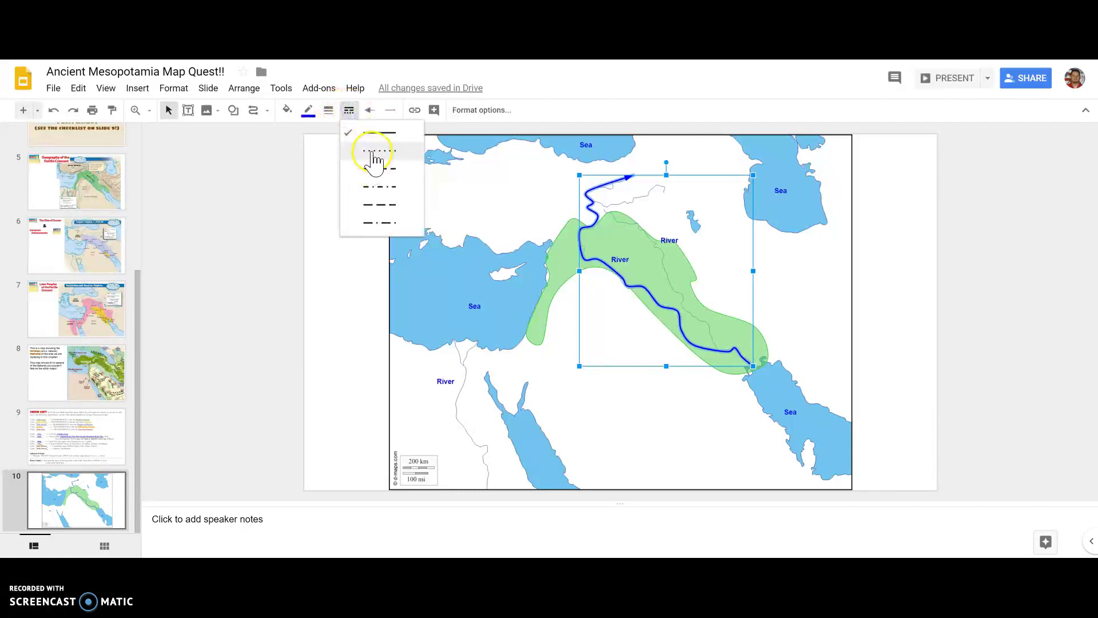
left_click(373, 151)
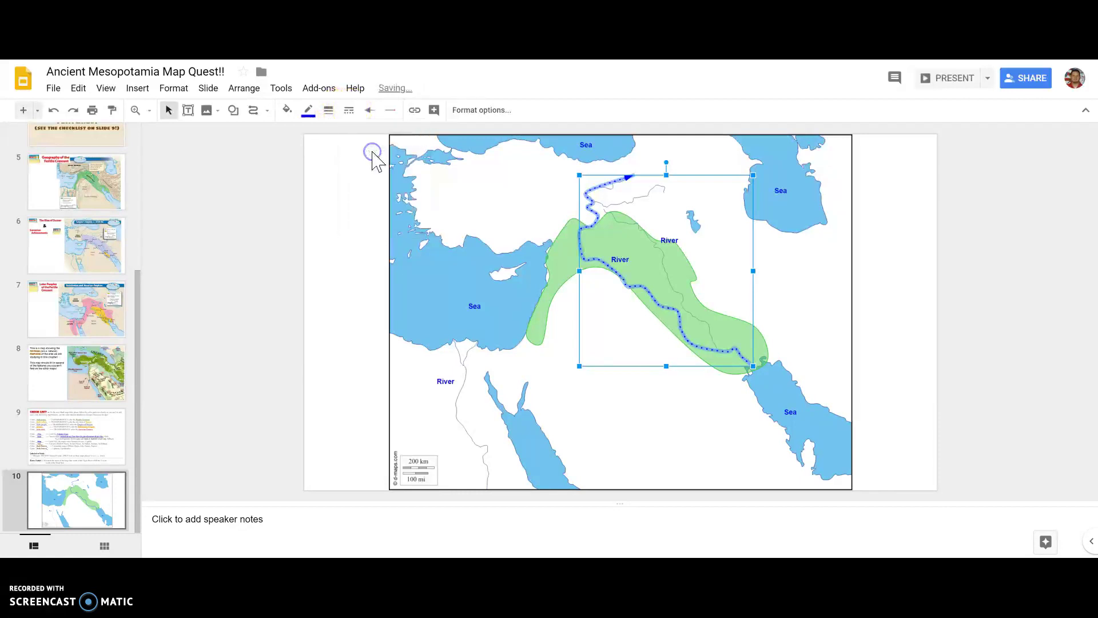
Step: Change the dotted Euphrates line to a dashed style and remove the arrowhead from its northern end
left_click(349, 111)
left_click(381, 170)
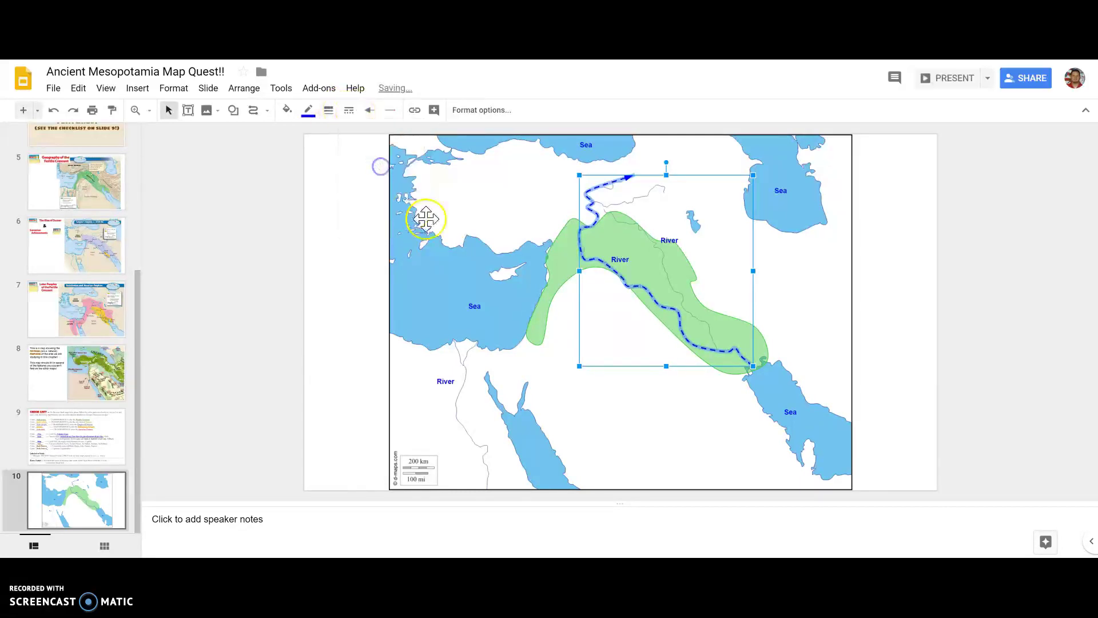
left_click(767, 391)
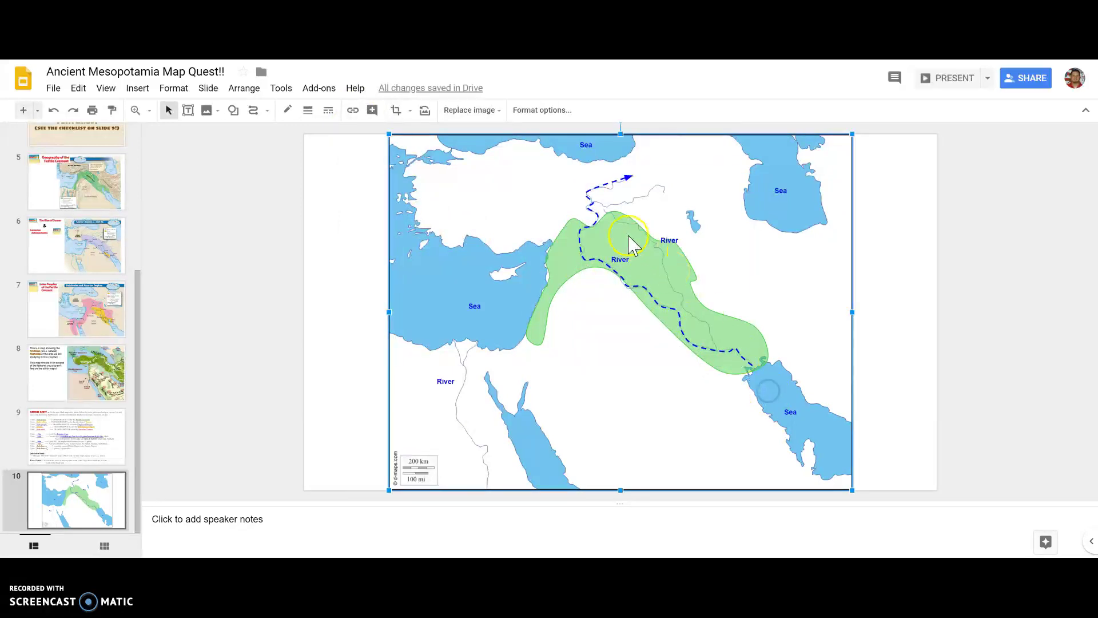
left_click(592, 221)
left_click(366, 111)
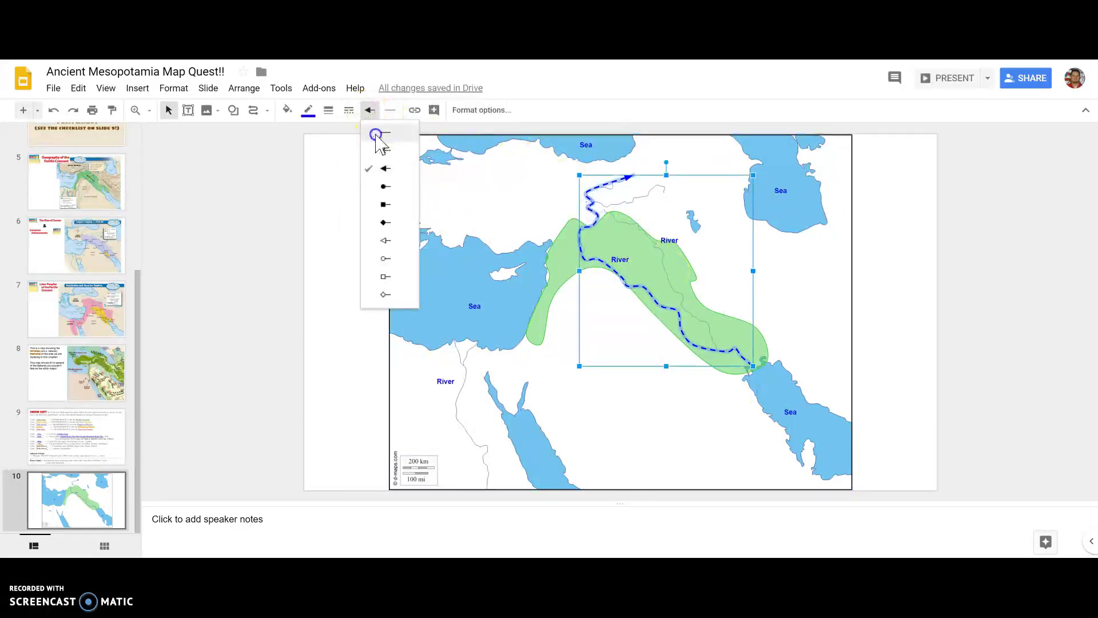
left_click(386, 132)
left_click(768, 372)
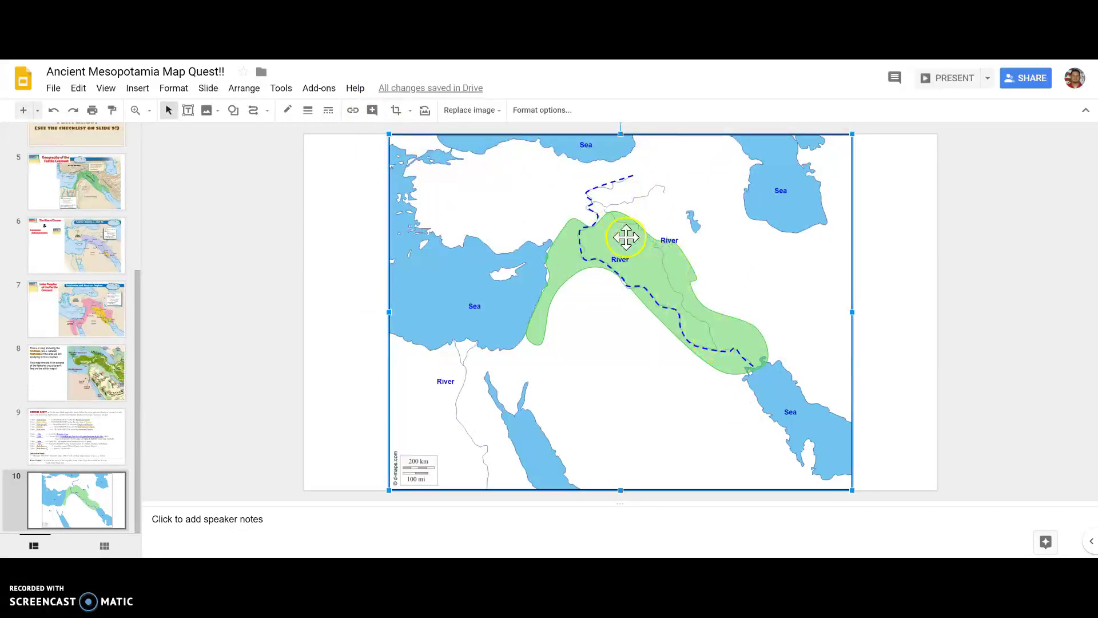
Step: Review the checklist on slide 9 for the desert, mountain, landform and ancient-city labeling requirements, and compare it with the map on slide 10
left_click(60, 451)
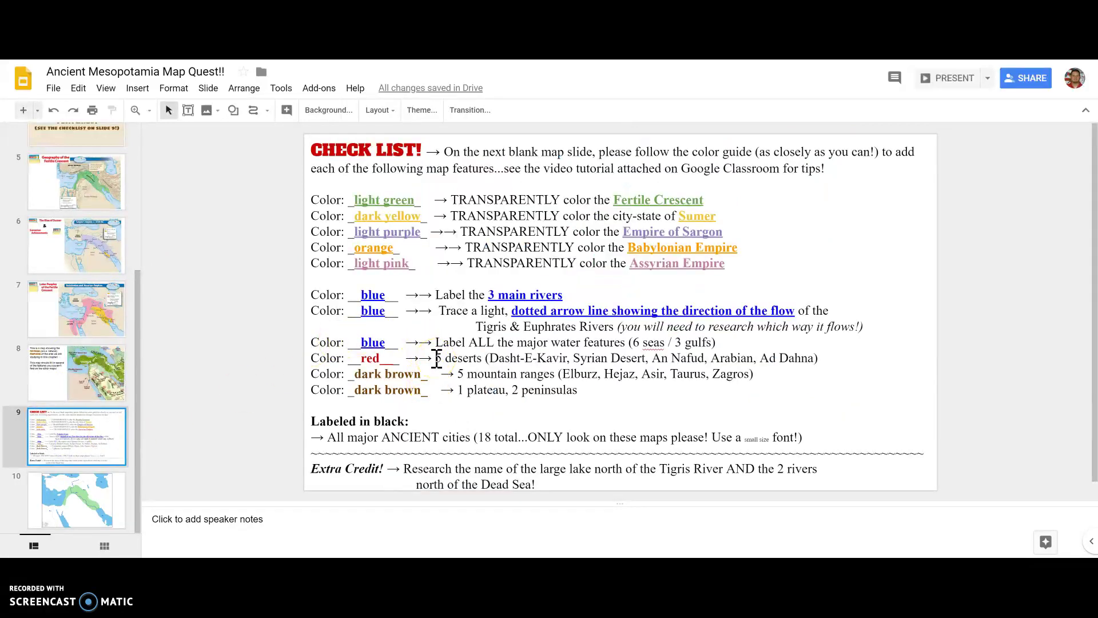
left_click(461, 376)
double_click(754, 438)
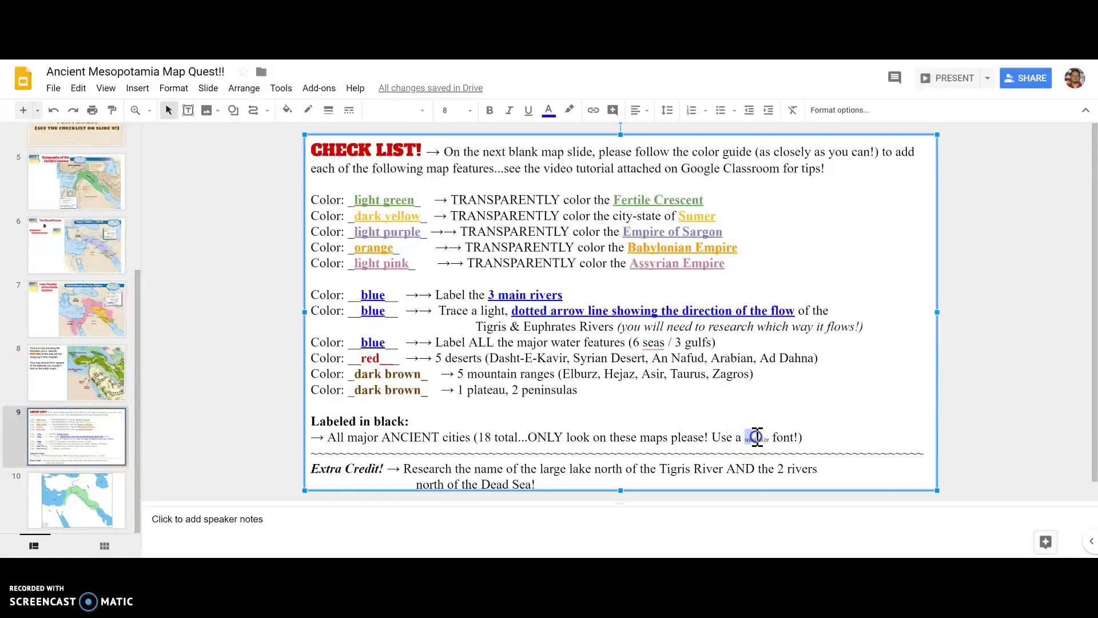
left_click(332, 438)
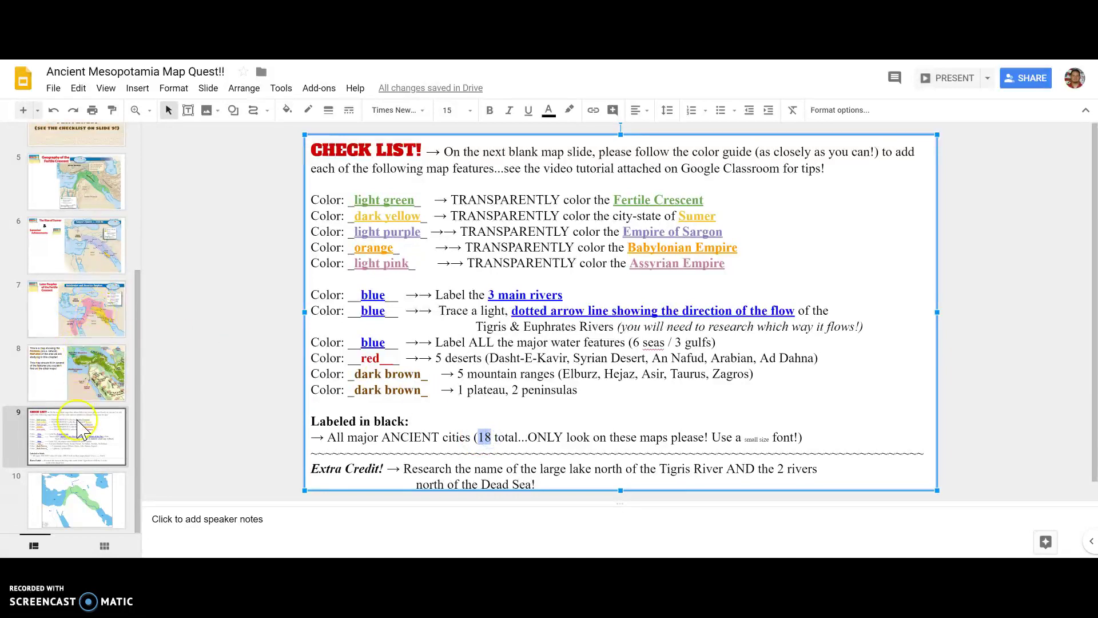
left_click(87, 502)
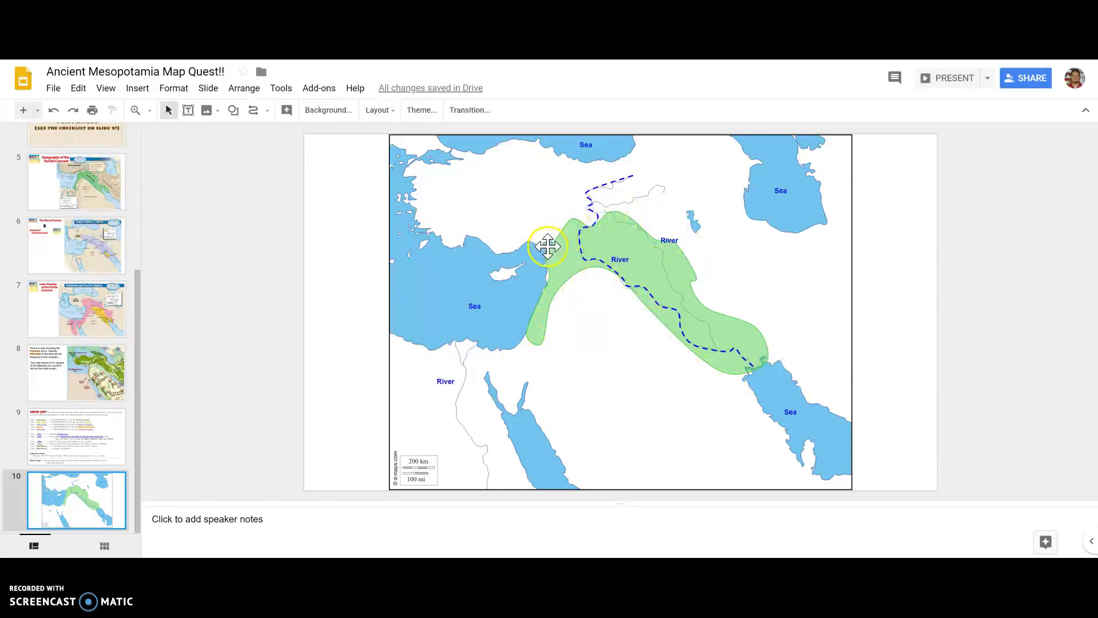
left_click(86, 435)
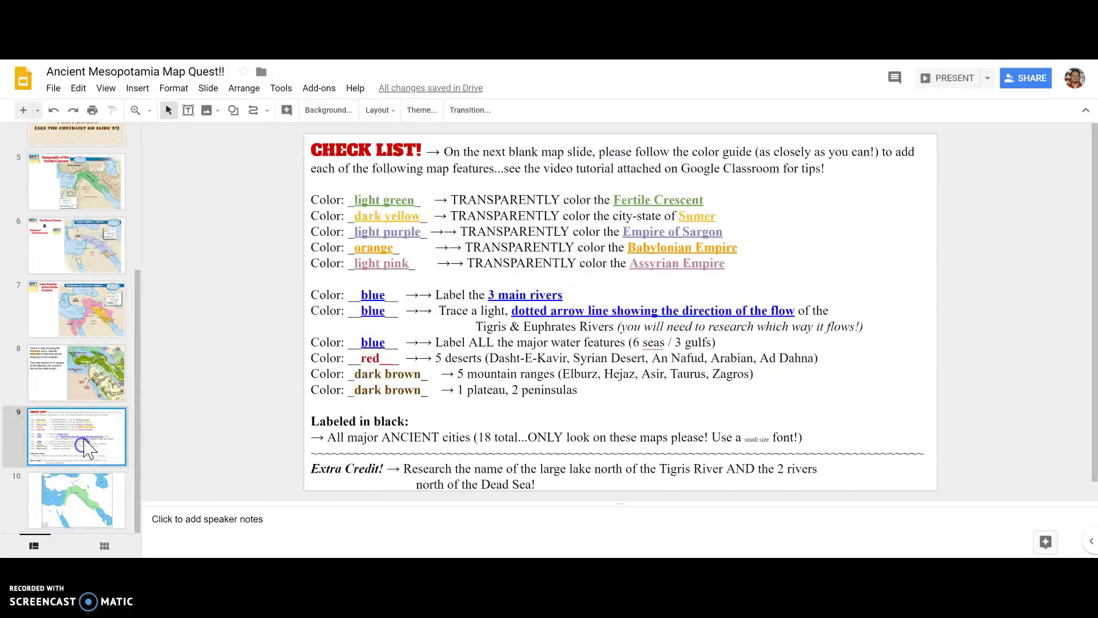